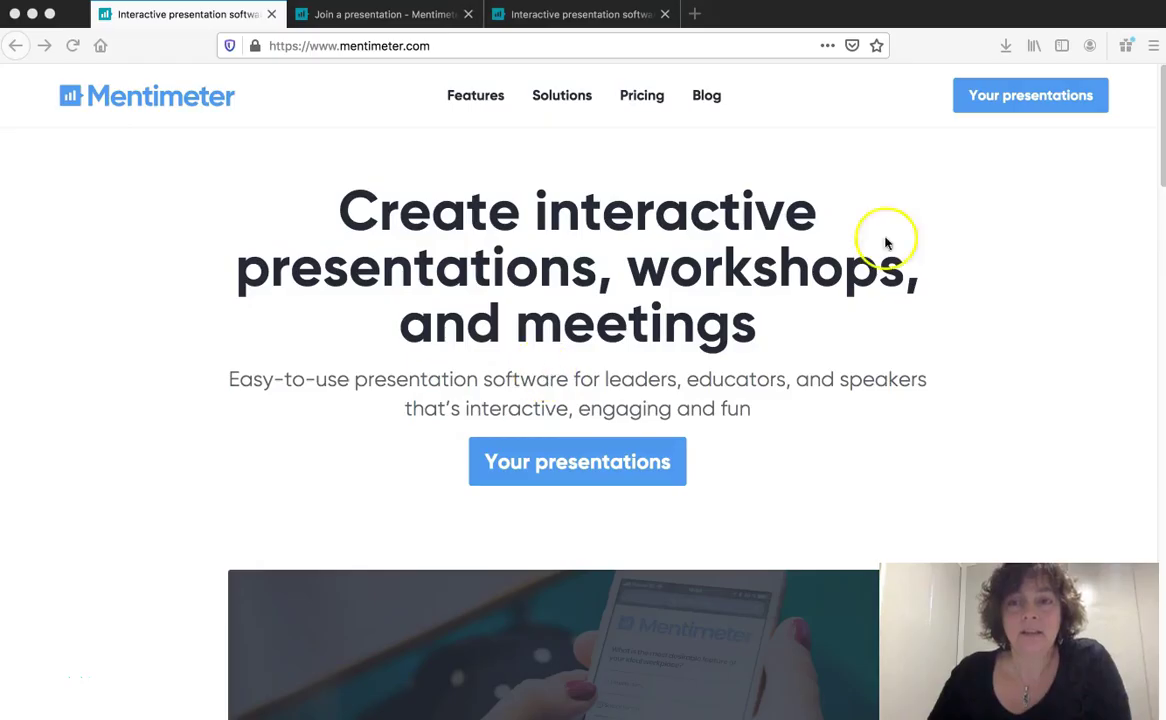
Open the existing presentation "Digitools in de les" and review the results on its three slides
{"action": "left_click", "coordinate": [1012, 96]}
{"action": "left_click", "coordinate": [1012, 96]}
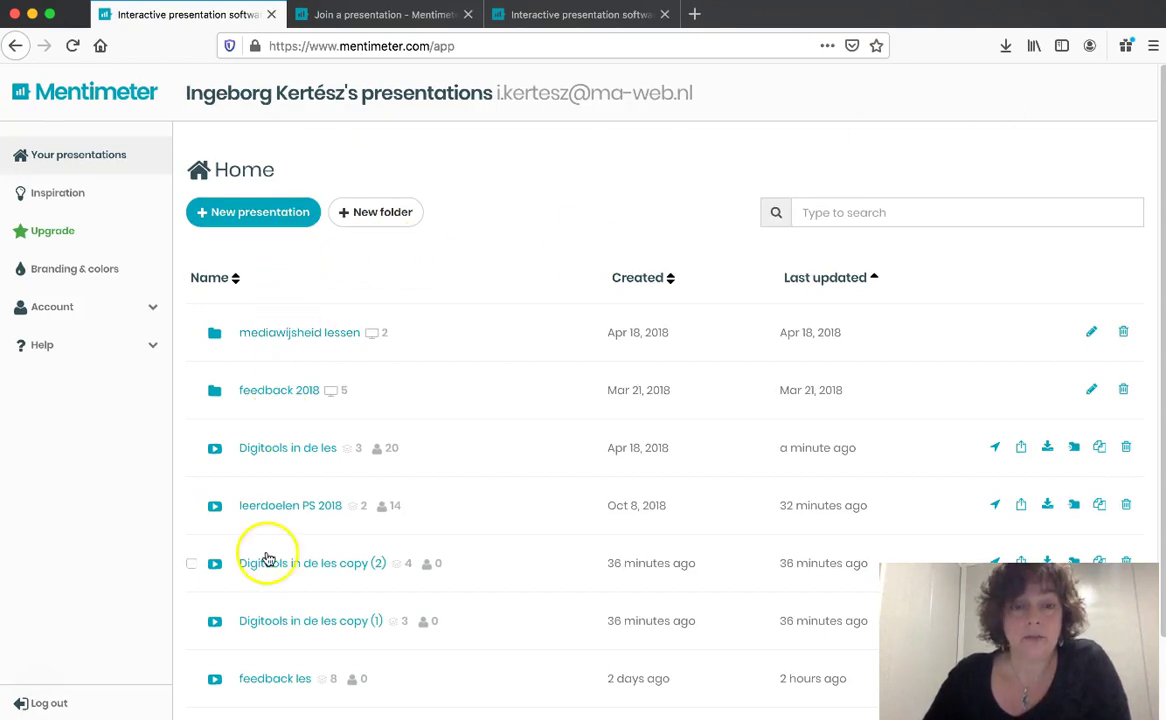
{"action": "left_click", "coordinate": [270, 450]}
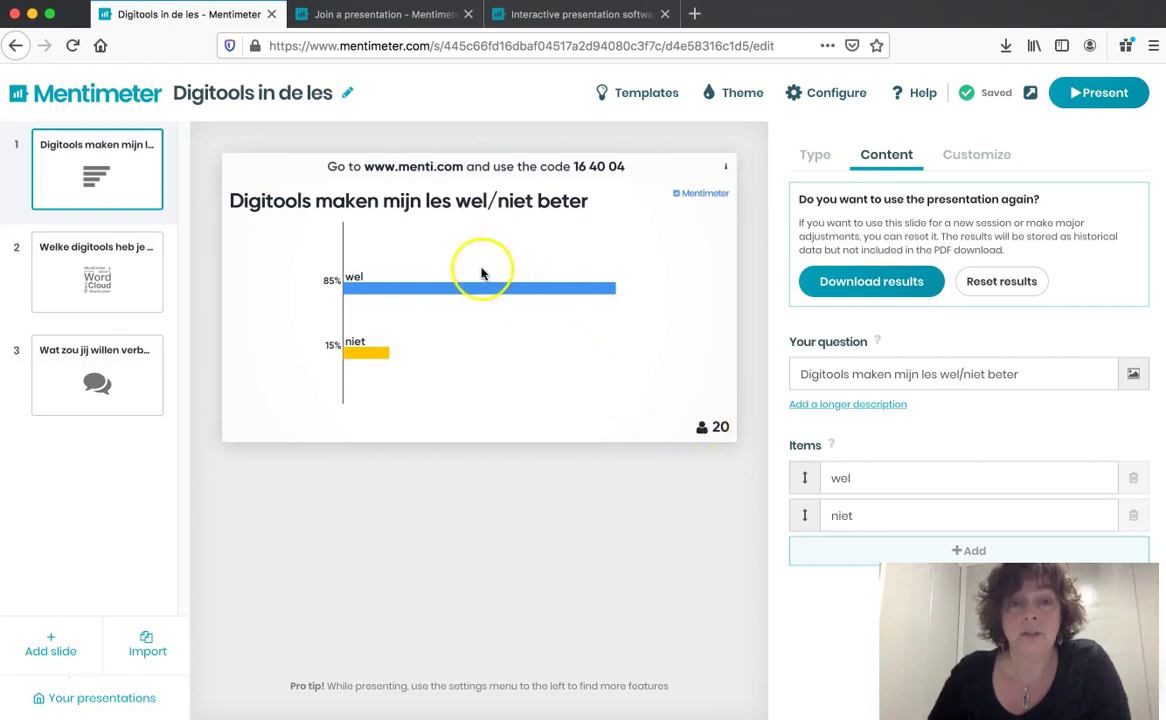
{"action": "left_click", "coordinate": [106, 269]}
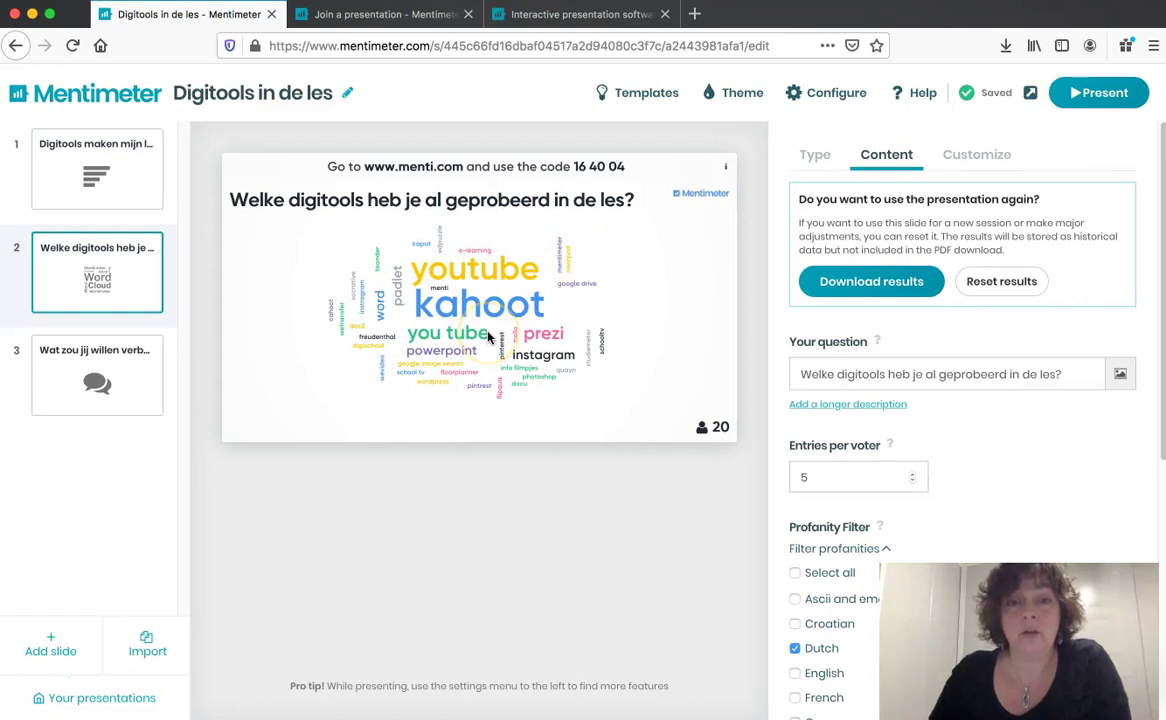
{"action": "left_click", "coordinate": [478, 279]}
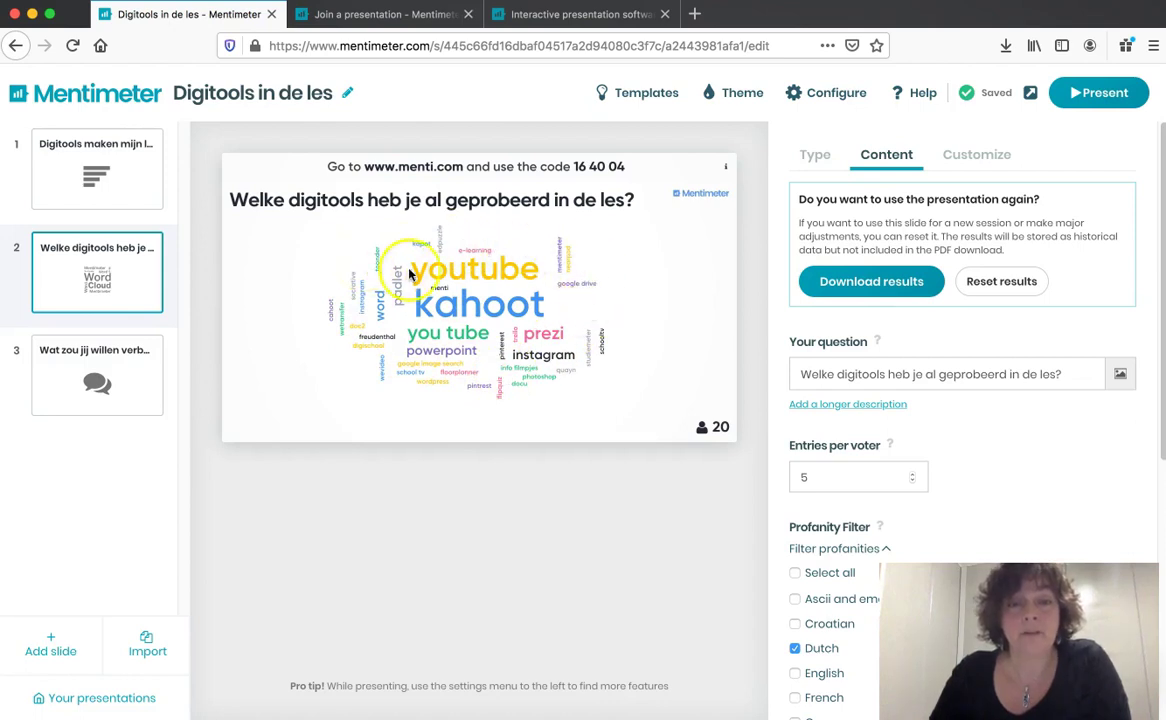
{"action": "left_click", "coordinate": [91, 388]}
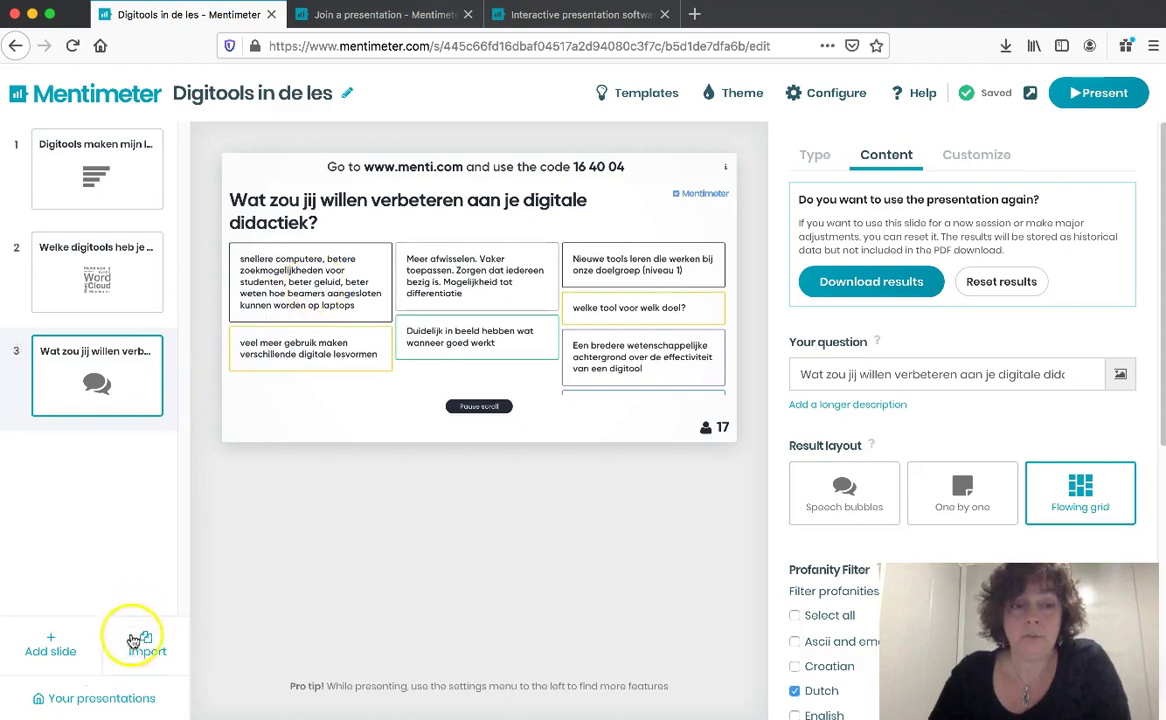
Return to the presentations overview and create a new presentation named "mbomediawijs.nl"
{"action": "left_click", "coordinate": [119, 700]}
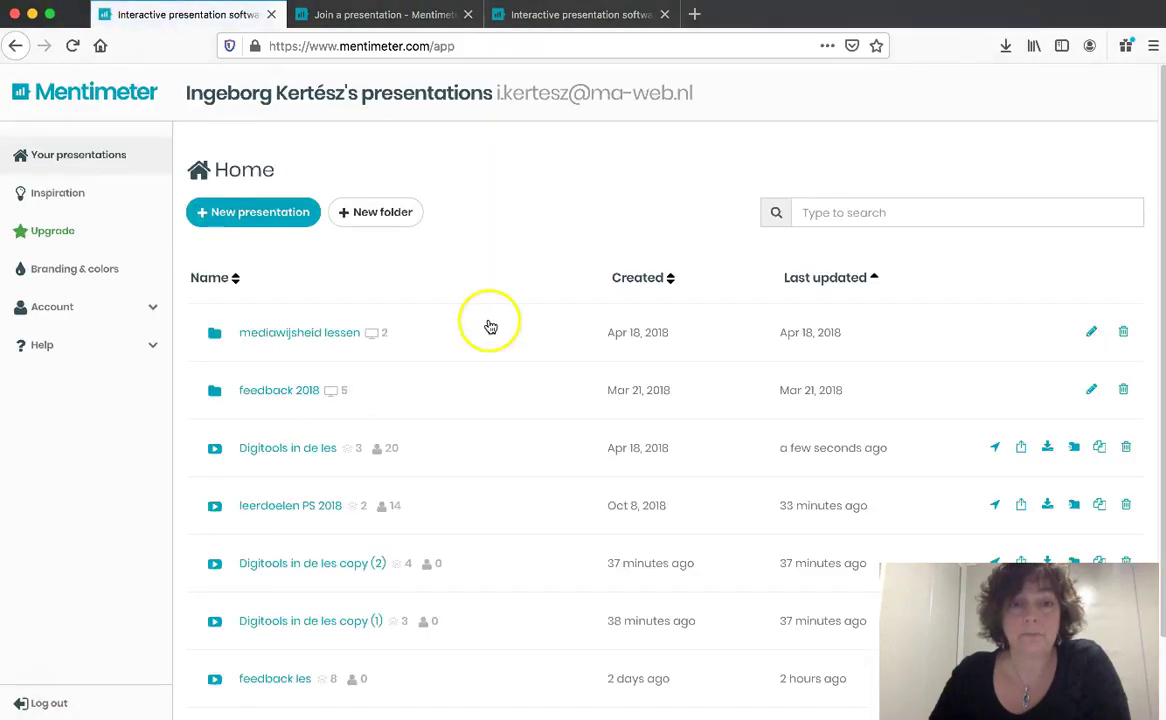
{"action": "left_click", "coordinate": [270, 212]}
{"action": "left_click", "coordinate": [380, 367]}
{"action": "type", "text": "mediawijsheid"}
{"action": "left_click", "coordinate": [549, 466]}
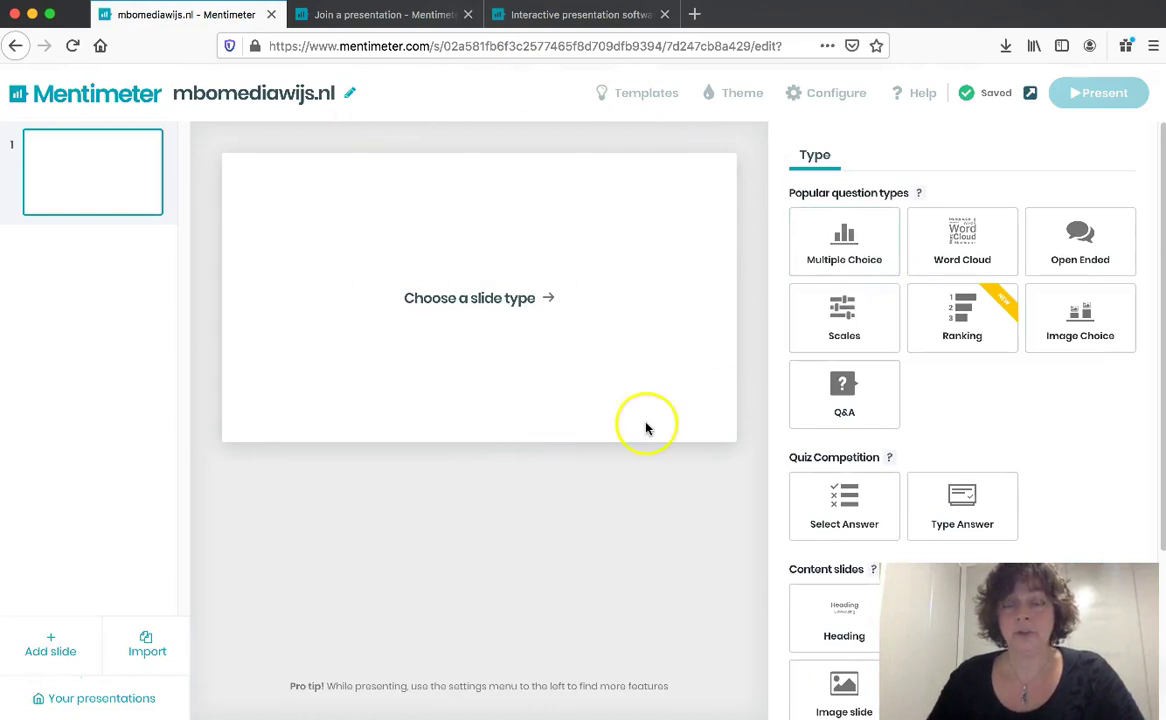
Examine the available slide types by previewing the question, quiz, content and advanced slides
{"action": "left_click", "coordinate": [864, 414]}
{"action": "left_click", "coordinate": [966, 233]}
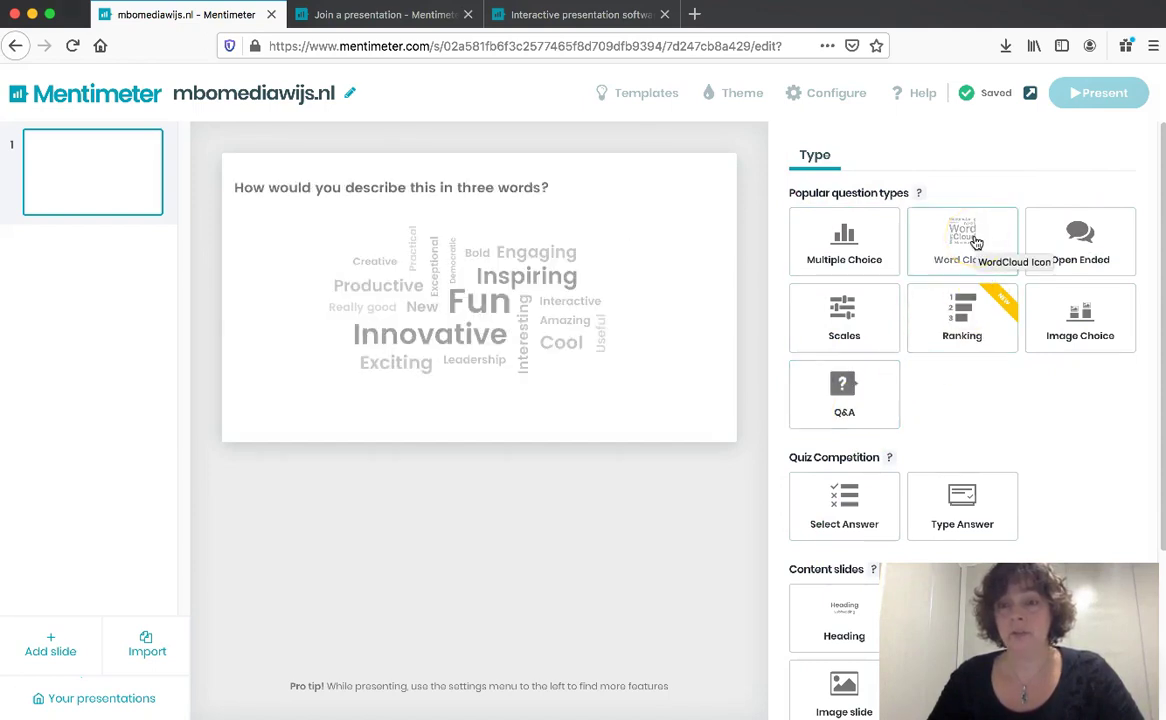
{"action": "left_click", "coordinate": [955, 310]}
{"action": "left_click", "coordinate": [1072, 245]}
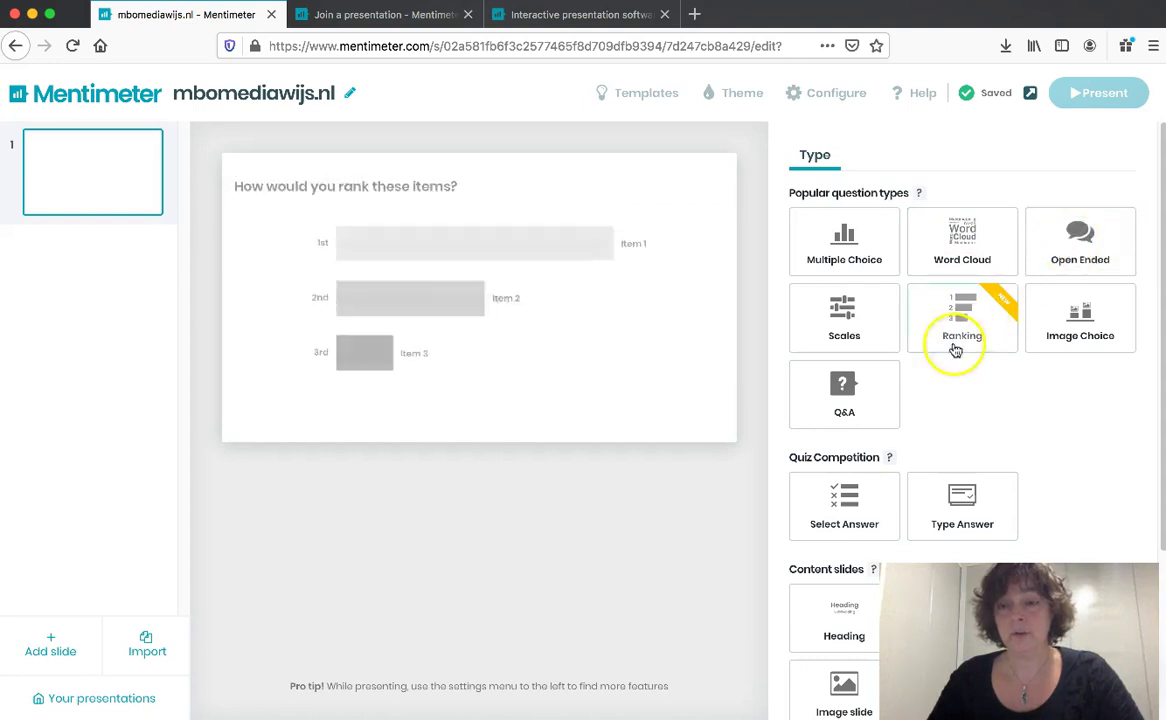
{"action": "scroll", "coordinate": [866, 490], "scroll_direction": "down", "scroll_amount": 2}
{"action": "scroll", "coordinate": [863, 495], "scroll_direction": "down", "scroll_amount": 2}
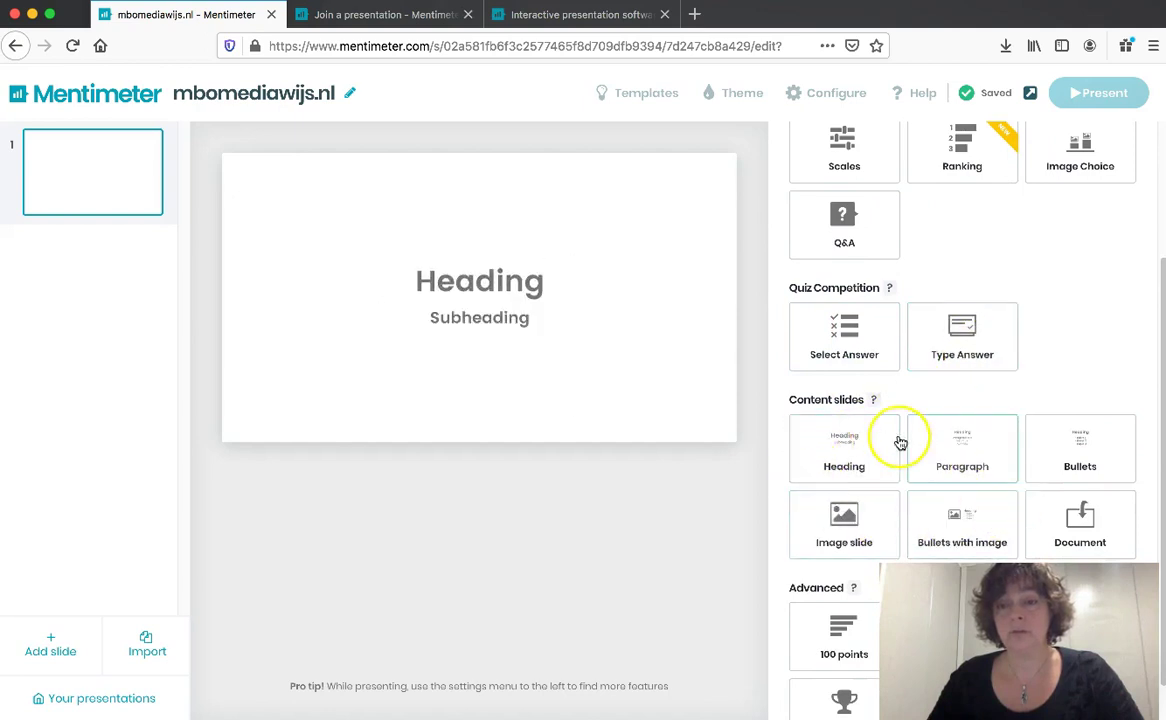
{"action": "scroll", "coordinate": [897, 442], "scroll_direction": "down", "scroll_amount": 1}
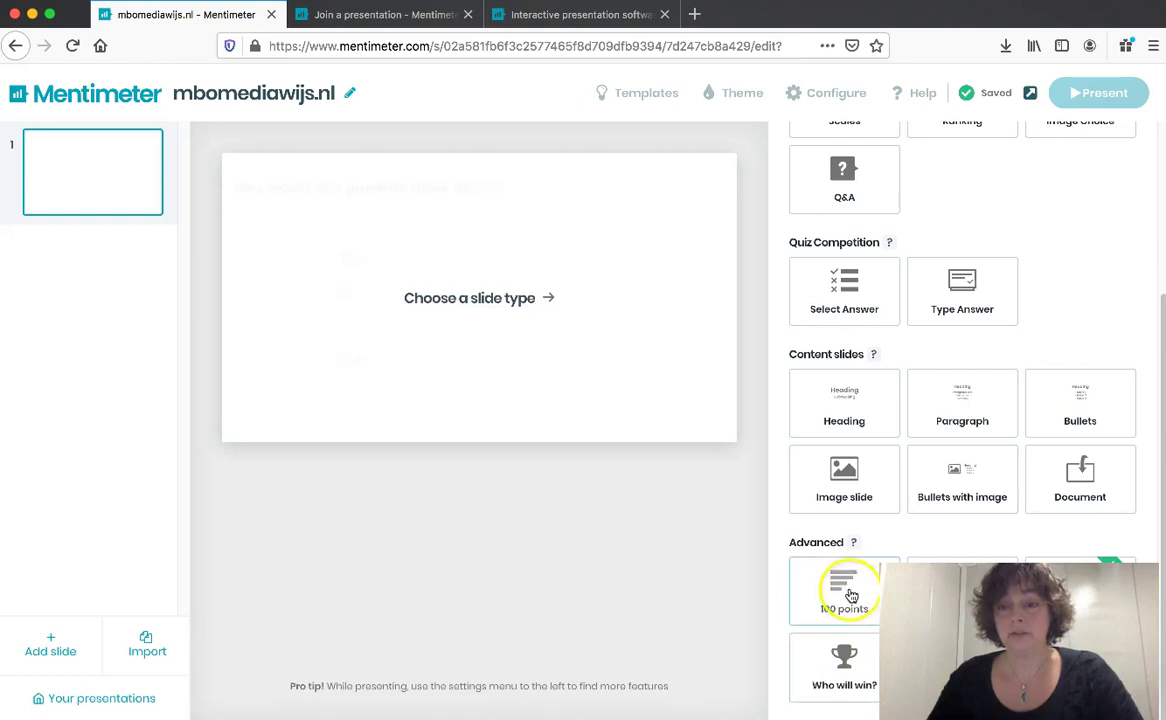
{"action": "scroll", "coordinate": [990, 255], "scroll_direction": "up", "scroll_amount": 4}
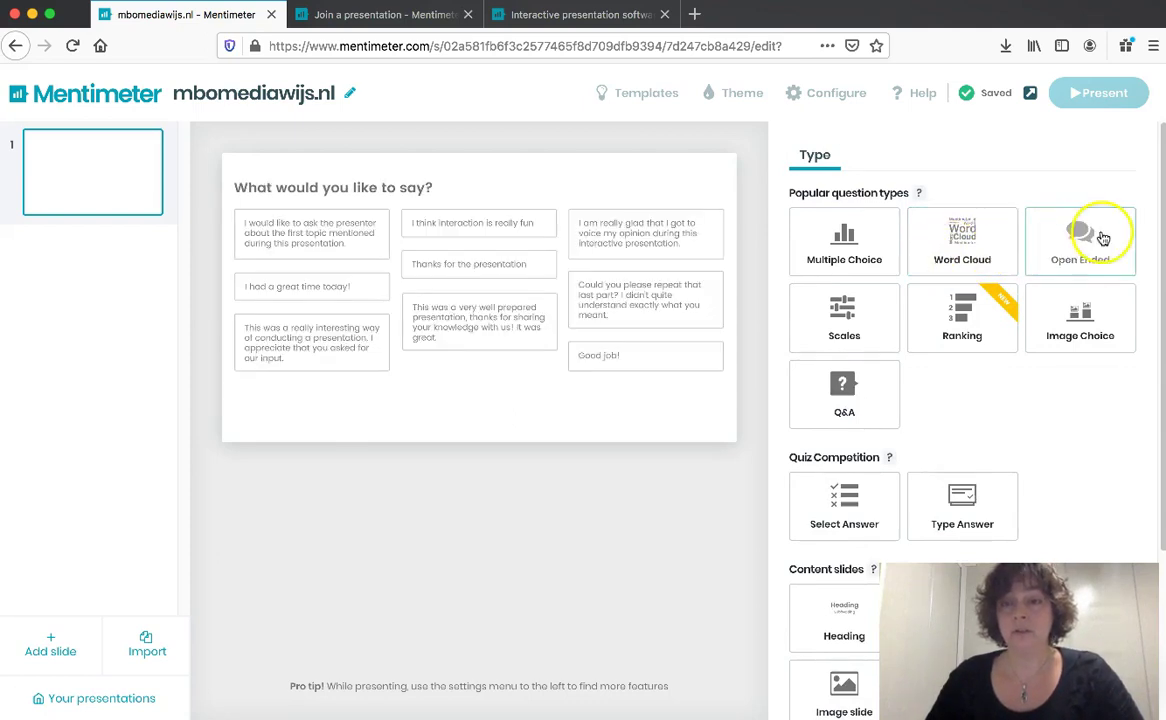
Make the first slide a Word Cloud with the question "Welke edutool gebruik je het meest?"
{"action": "left_click", "coordinate": [960, 240]}
{"action": "triple_click", "coordinate": [875, 242]}
{"action": "key", "text": "BackSpace"}
{"action": "type", "text": "Welke edutool gebruik je het meest?"}
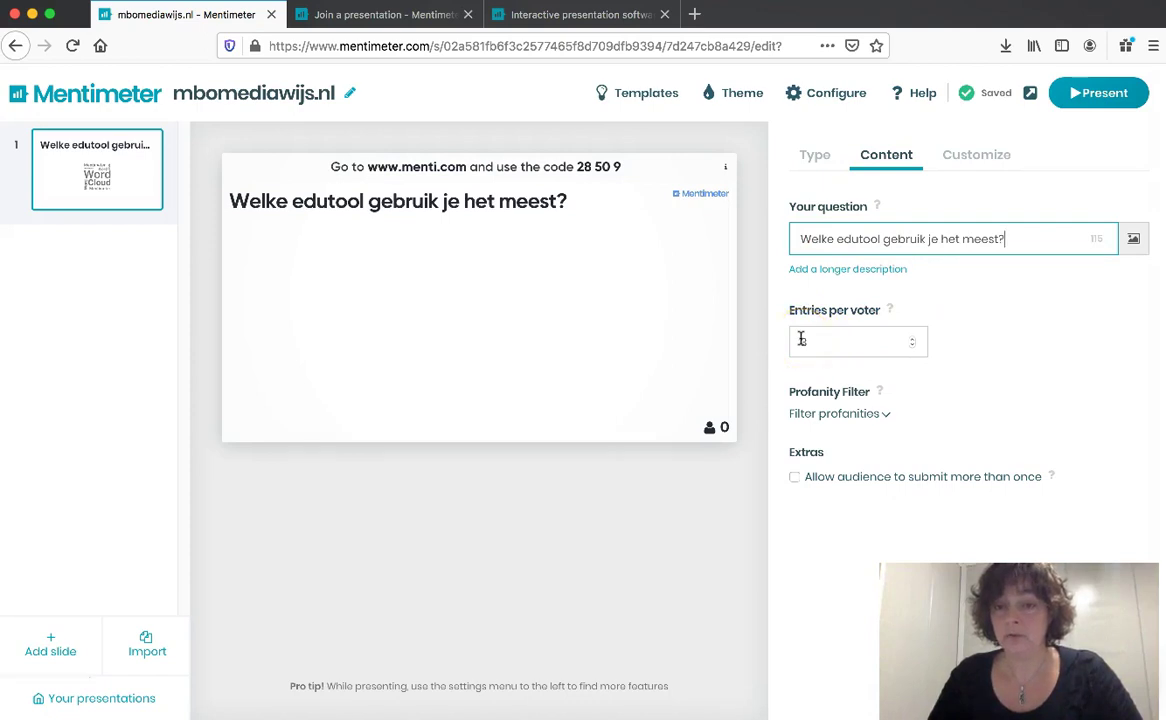
Filter profanities in all listed languages on the word cloud slide and allow the audience to submit more than once
{"action": "left_click", "coordinate": [886, 414]}
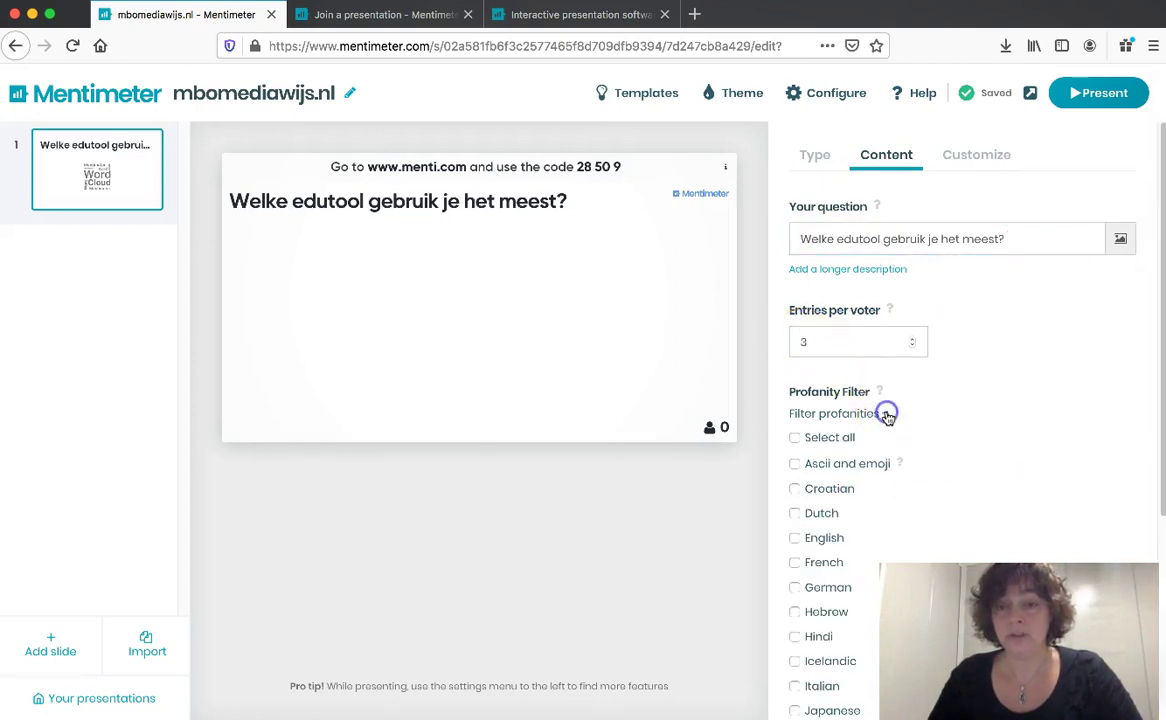
{"action": "left_click", "coordinate": [795, 437]}
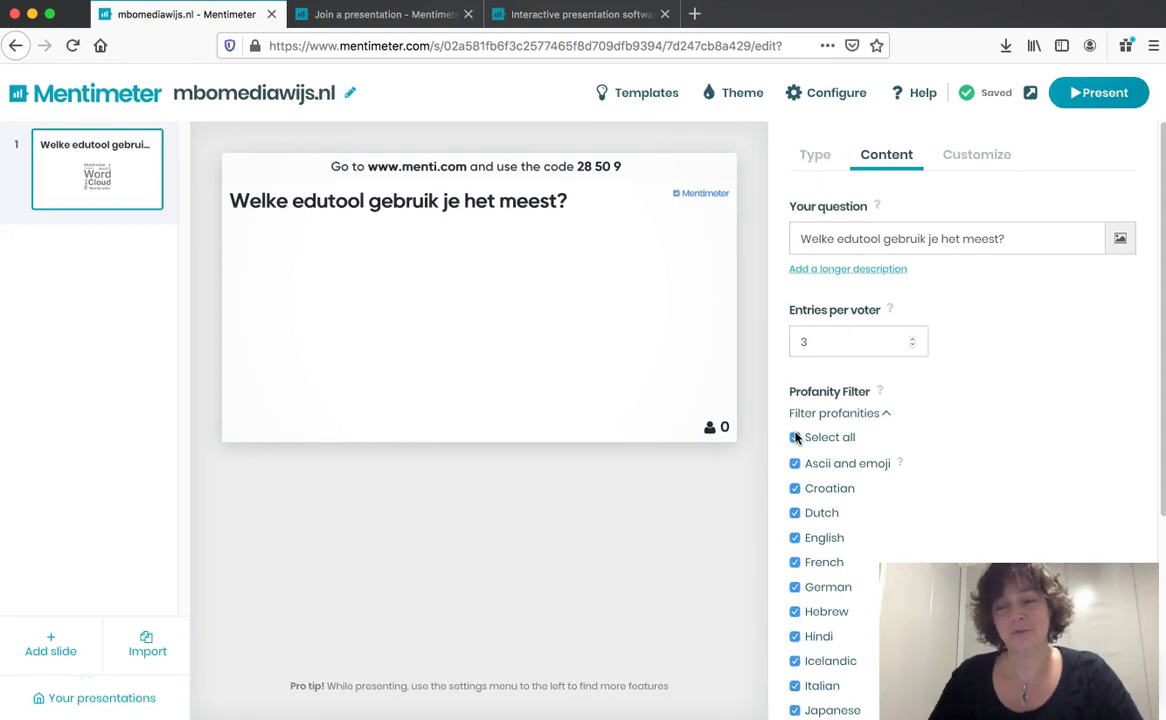
{"action": "left_click", "coordinate": [885, 414]}
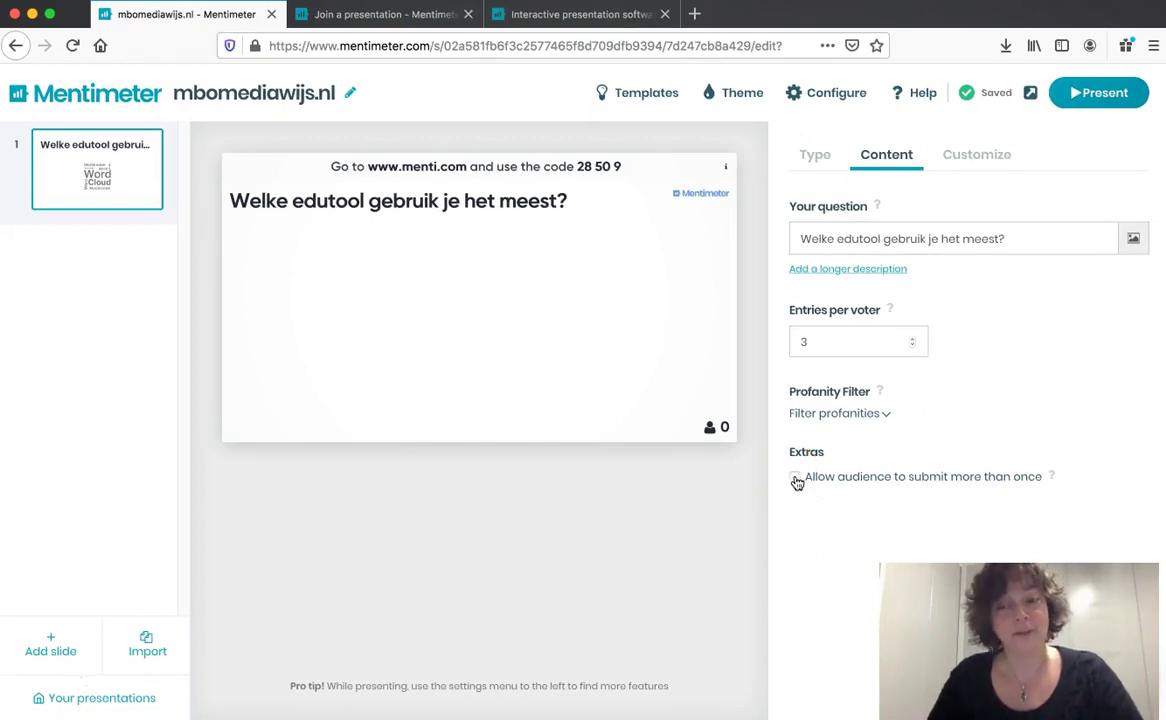
{"action": "left_click", "coordinate": [838, 345]}
{"action": "left_click", "coordinate": [796, 479]}
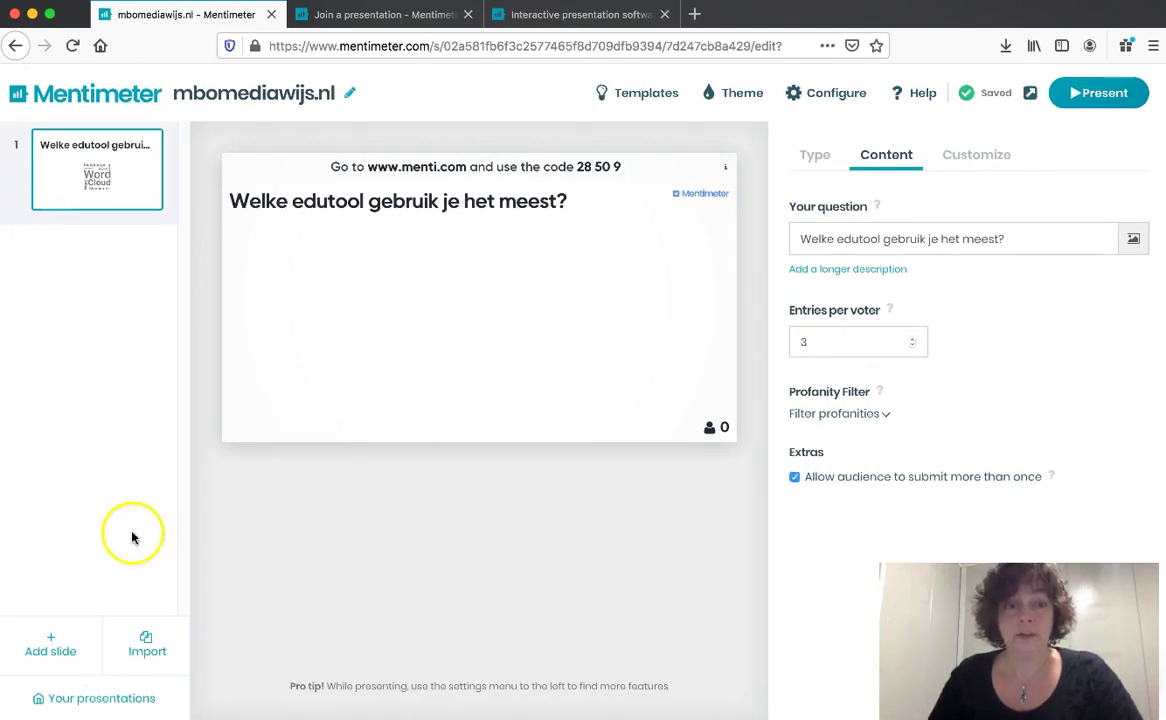
Add an Open Ended slide with the Flowing grid layout and the question "Welke edutool gebruik je het meest?"
{"action": "left_click", "coordinate": [62, 641]}
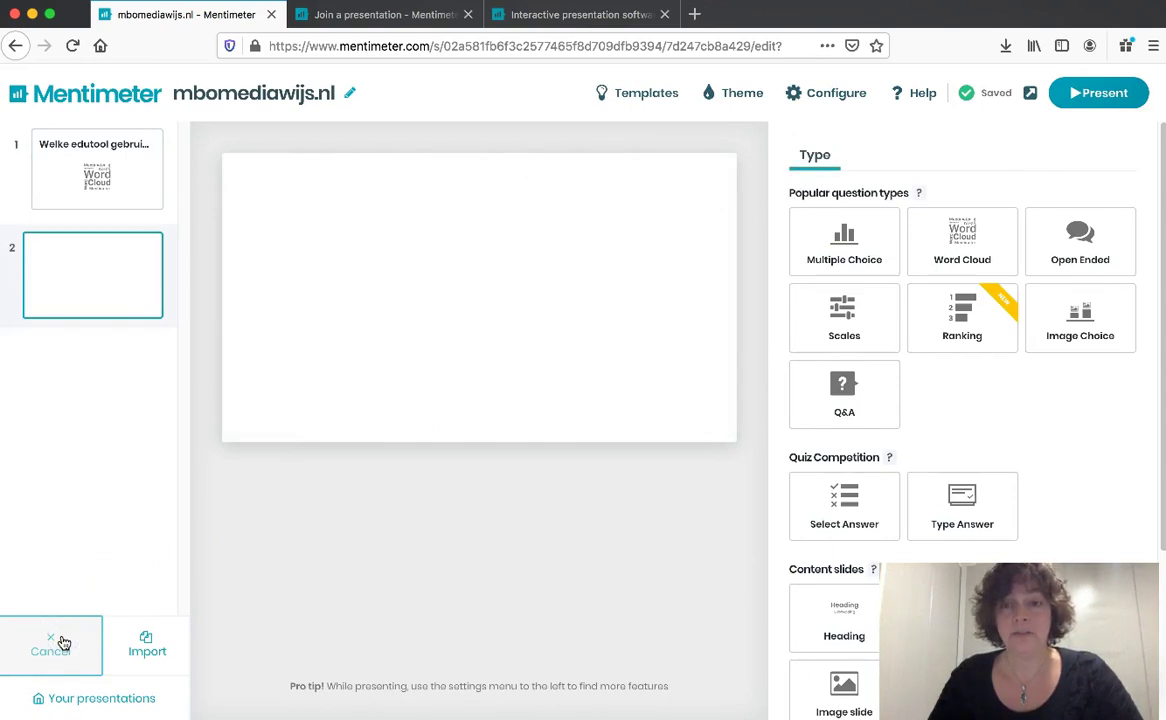
{"action": "left_click", "coordinate": [1090, 245]}
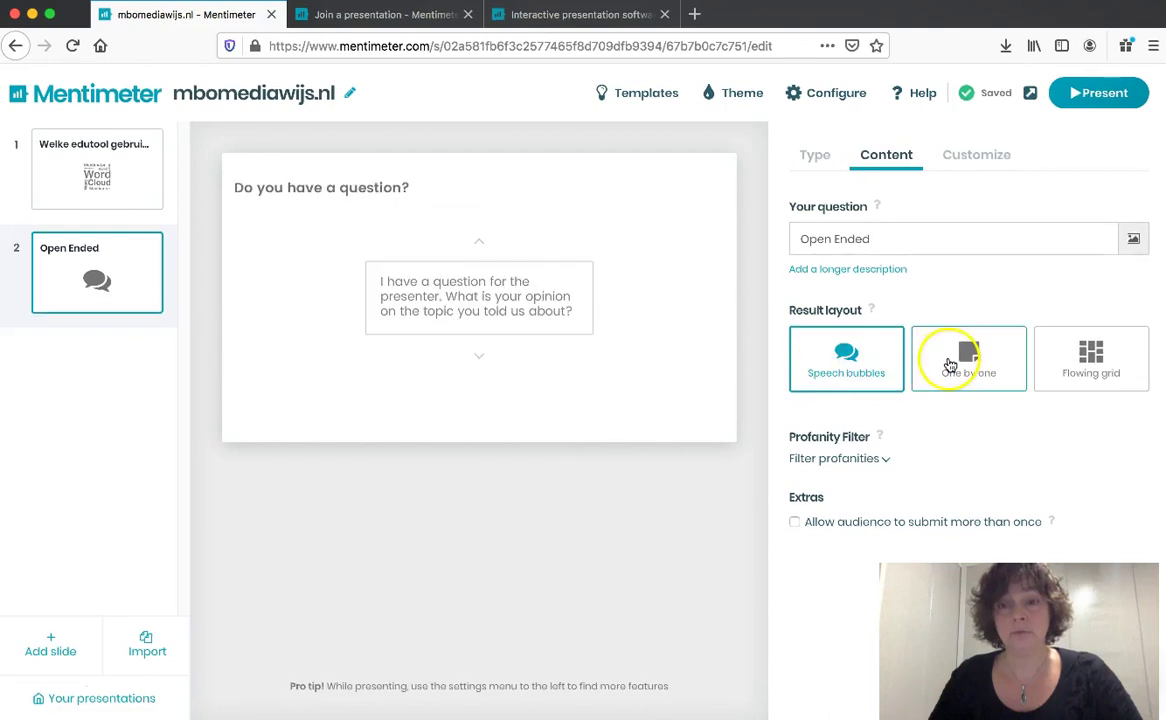
{"action": "left_click", "coordinate": [1085, 370]}
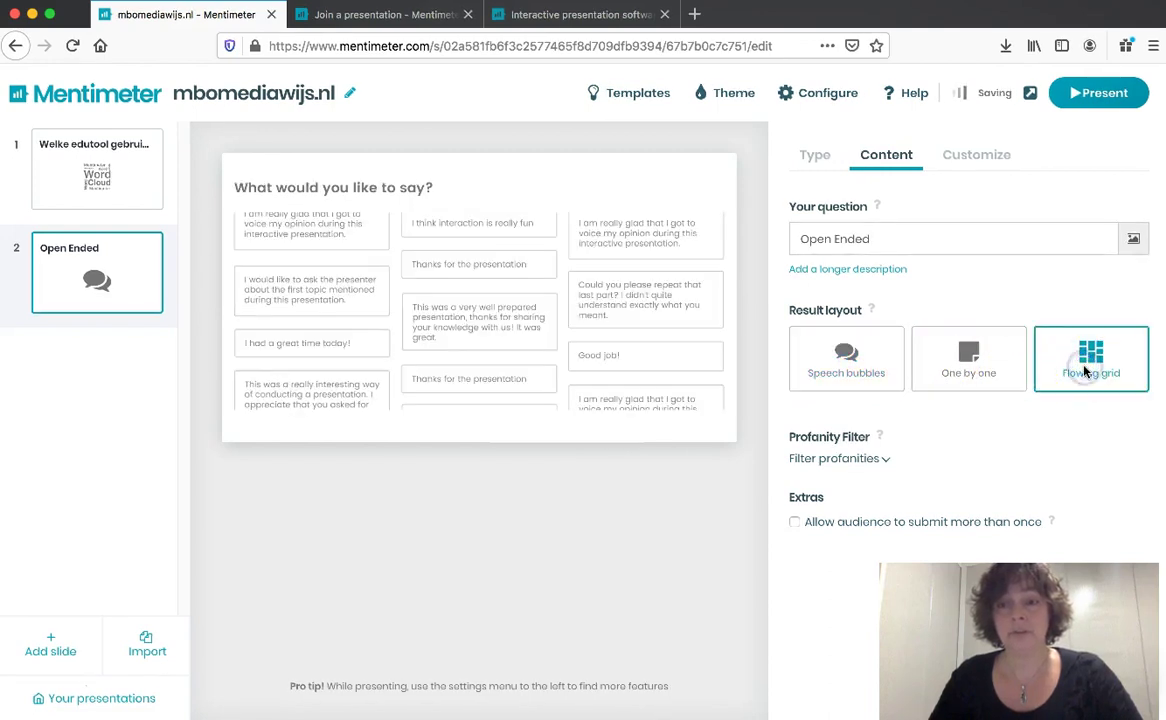
{"action": "left_click", "coordinate": [806, 239]}
{"action": "type", "text": "Welke edutool gebruik je het meest?"}
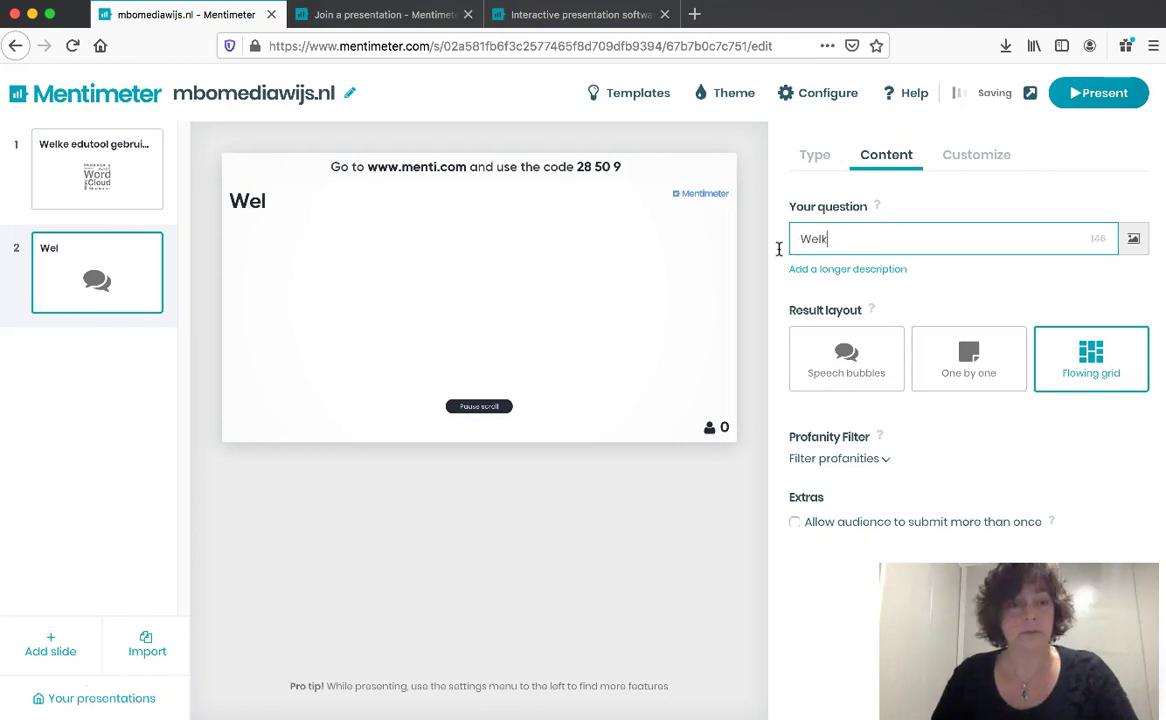
Select all profanity filters for the open-ended slide and let the audience submit more than once
{"action": "left_click", "coordinate": [883, 458]}
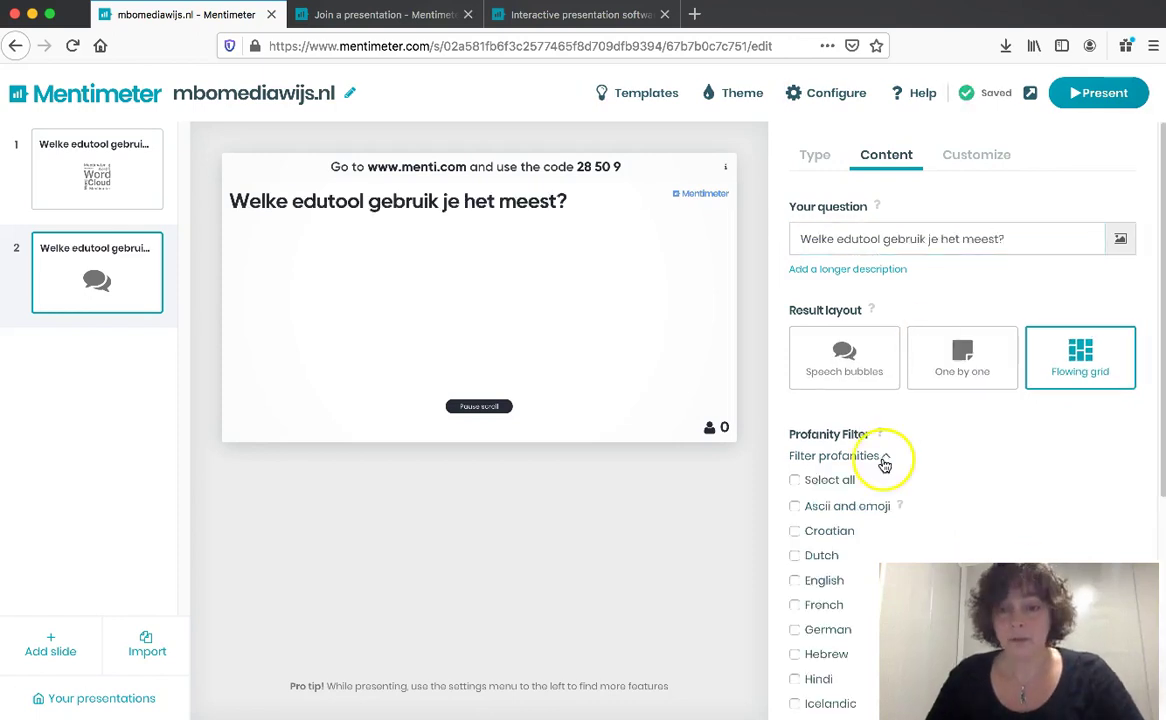
{"action": "left_click", "coordinate": [794, 480]}
{"action": "left_click", "coordinate": [884, 456]}
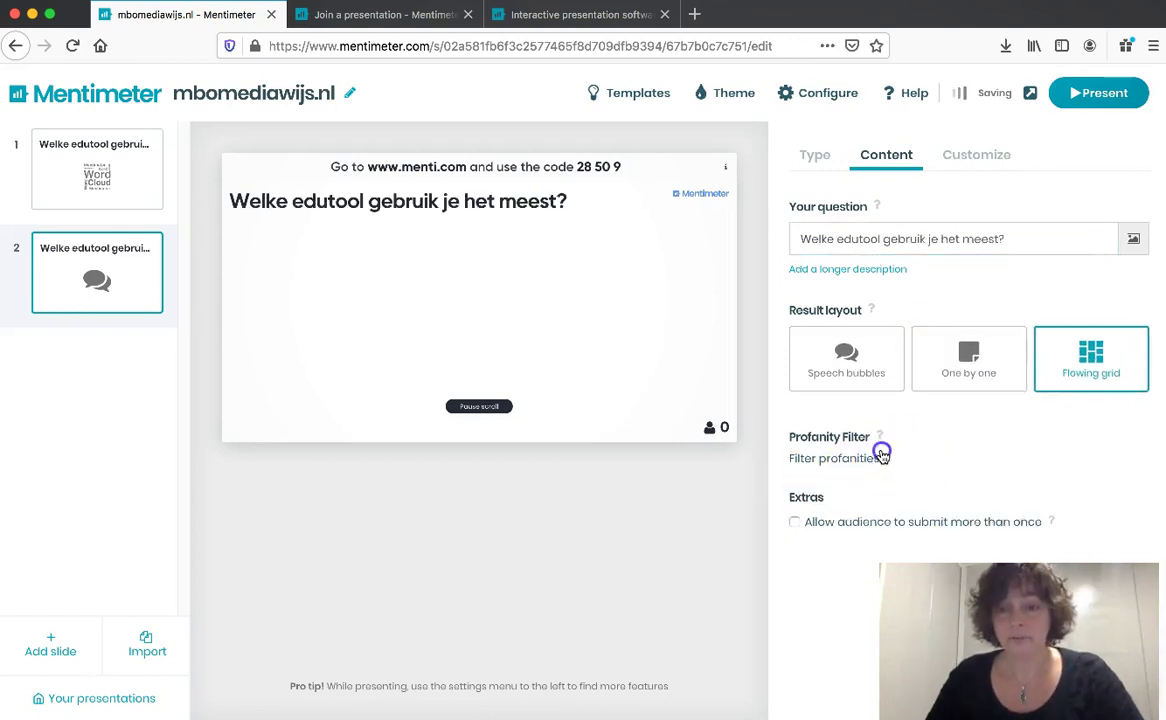
{"action": "left_click", "coordinate": [794, 522]}
Add a Select Answer quiz slide with the question "Als je als deelnemer mee wilt doen ga je naar:"
{"action": "left_click", "coordinate": [57, 638]}
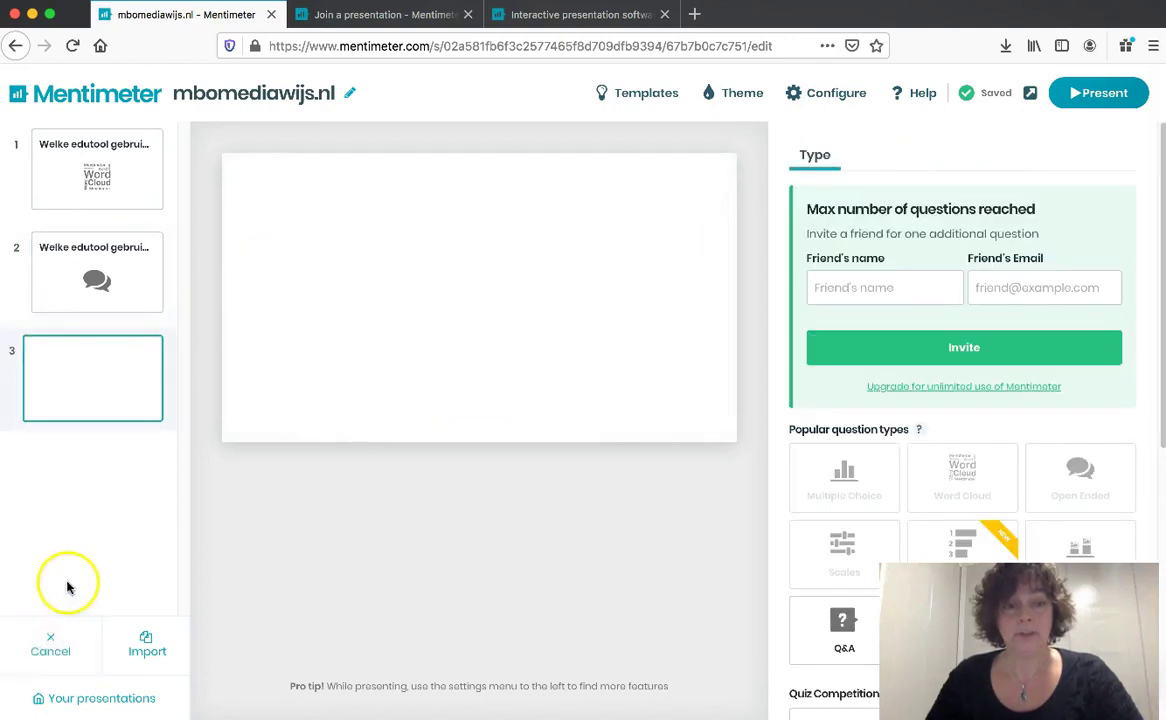
{"action": "left_click", "coordinate": [997, 347]}
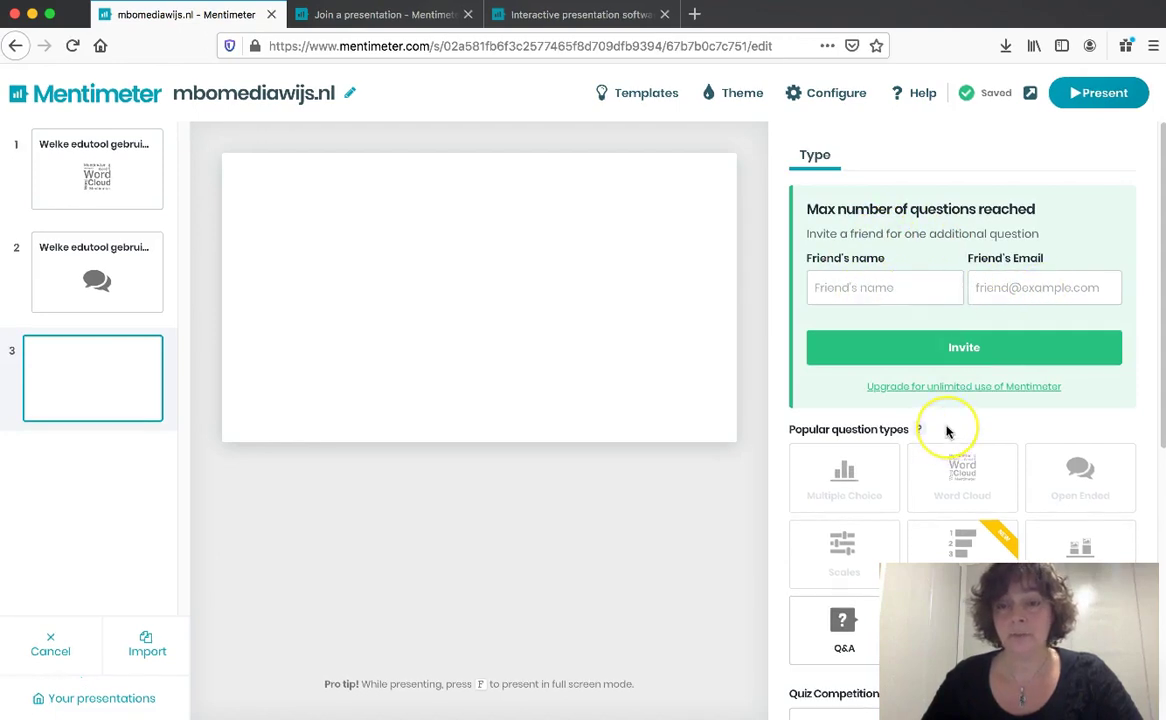
{"action": "scroll", "coordinate": [946, 430], "scroll_direction": "down", "scroll_amount": 4}
{"action": "scroll", "coordinate": [946, 432], "scroll_direction": "down", "scroll_amount": 3}
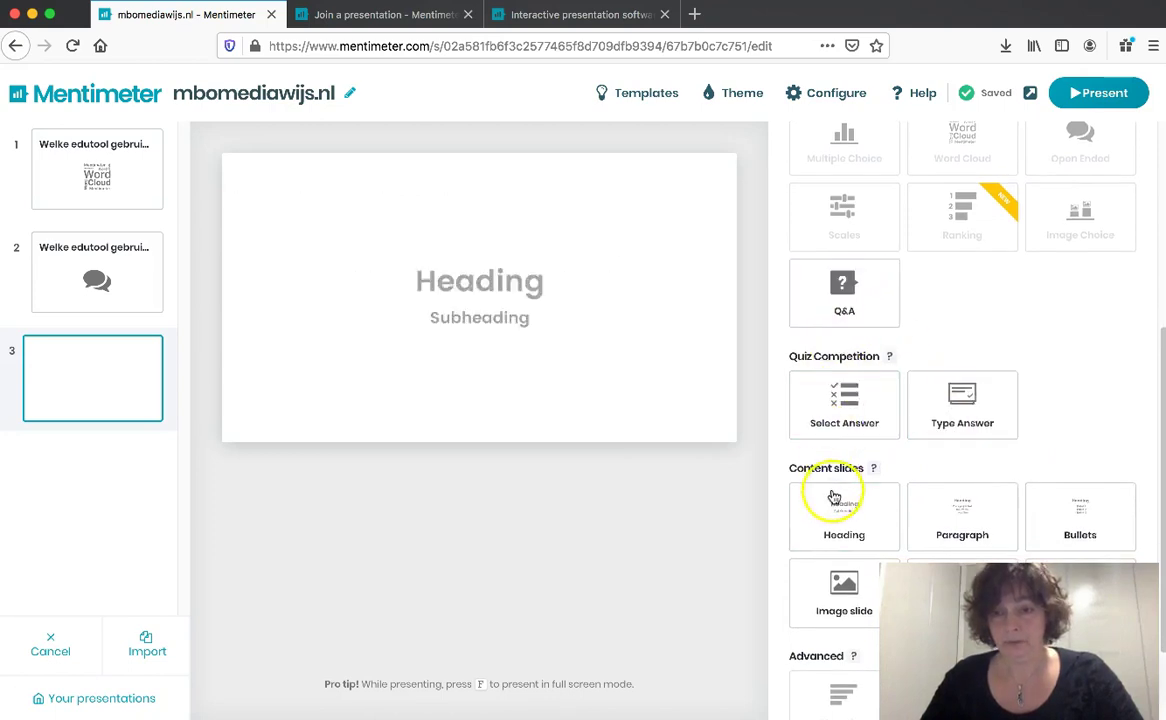
{"action": "left_click", "coordinate": [830, 400]}
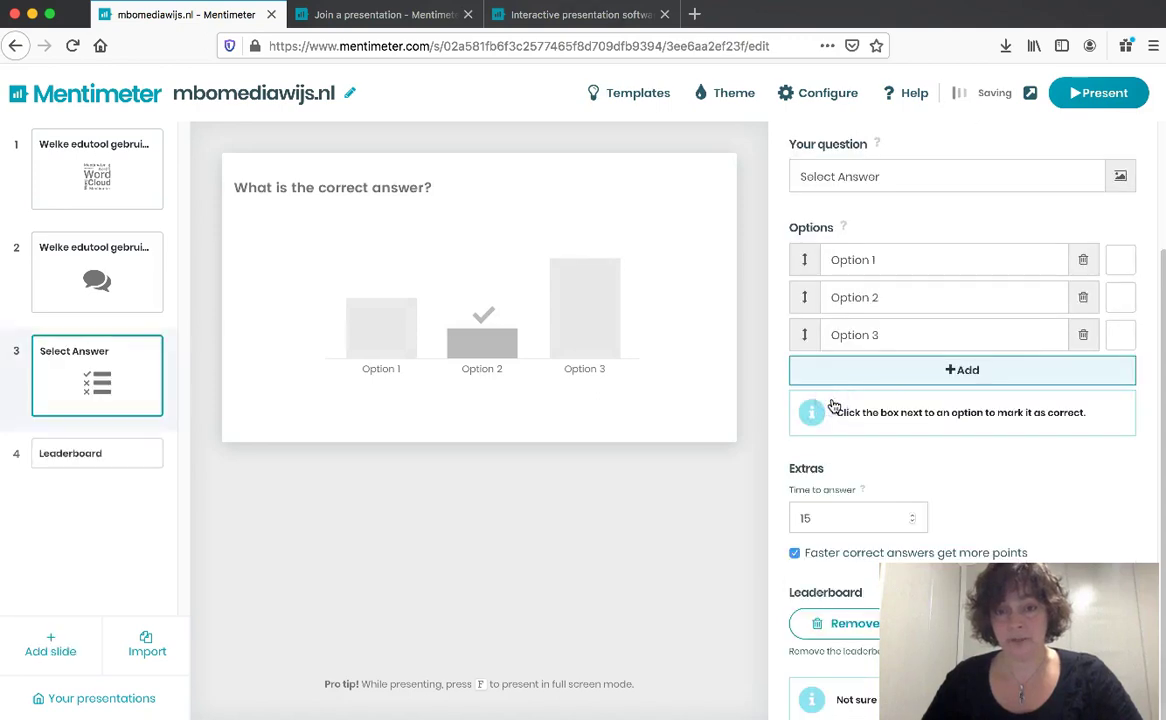
{"action": "left_click", "coordinate": [825, 176]}
{"action": "type", "text": "Als je als deelnemer mee wilt doen ga je naar:"}
Enter the answer options mentimeter.com, mentimeter.nl, menti.com and menti.nl, and mark menti.com as correct
{"action": "left_click", "coordinate": [880, 260]}
{"action": "type", "text": "mentimeter.com"}
{"action": "left_click", "coordinate": [874, 297]}
{"action": "type", "text": "mentimeter.nl"}
{"action": "left_click", "coordinate": [874, 335]}
{"action": "type", "text": "menti.com"}
{"action": "left_click", "coordinate": [890, 370]}
{"action": "type", "text": "menti.nl"}
{"action": "left_click", "coordinate": [1120, 335]}
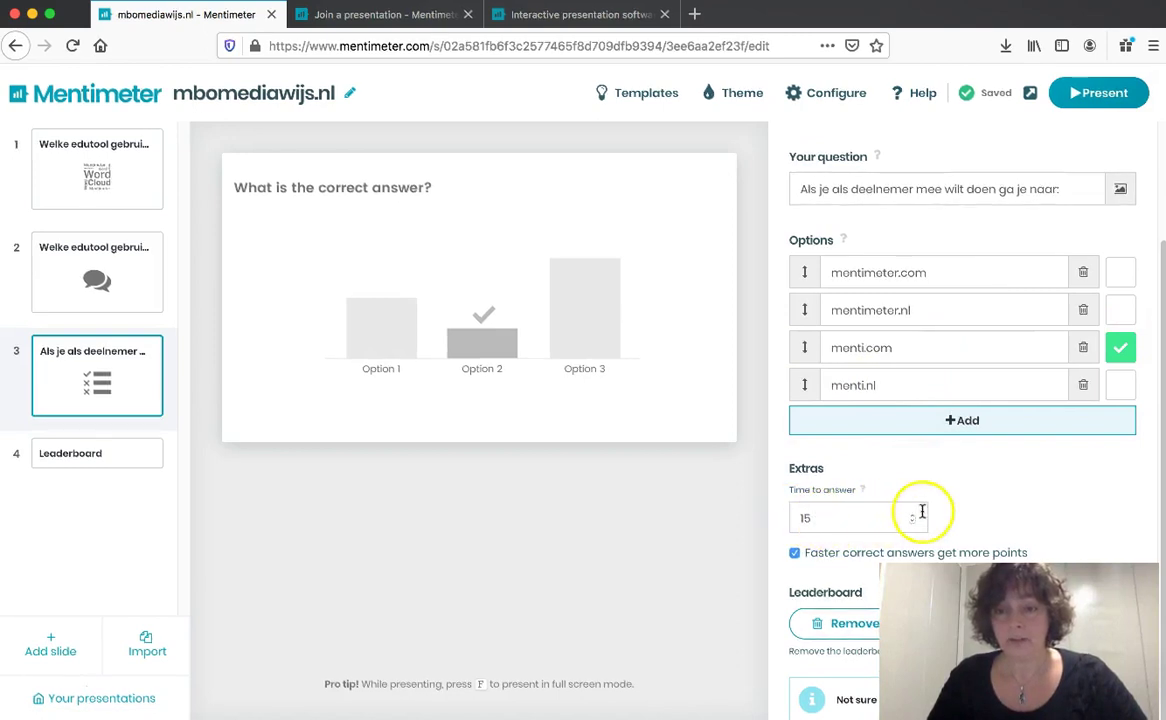
Set the time to answer for the quiz question to 20
{"action": "left_click", "coordinate": [912, 514]}
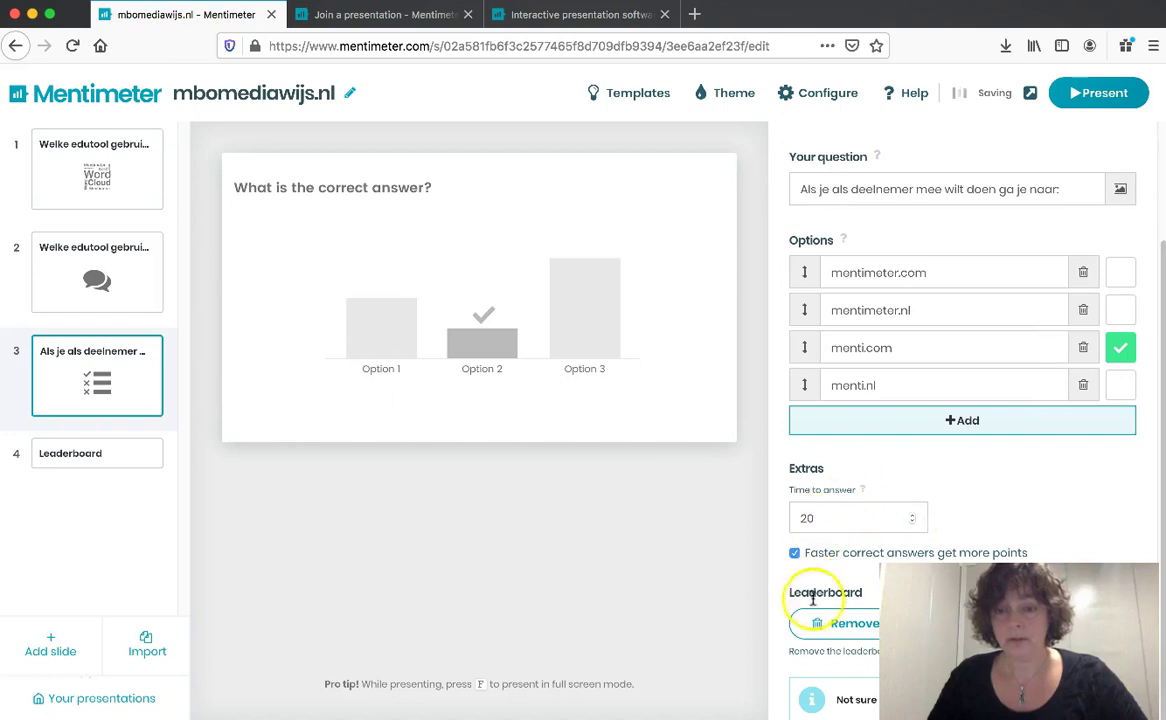
{"action": "mouse_move", "coordinate": [125, 462]}
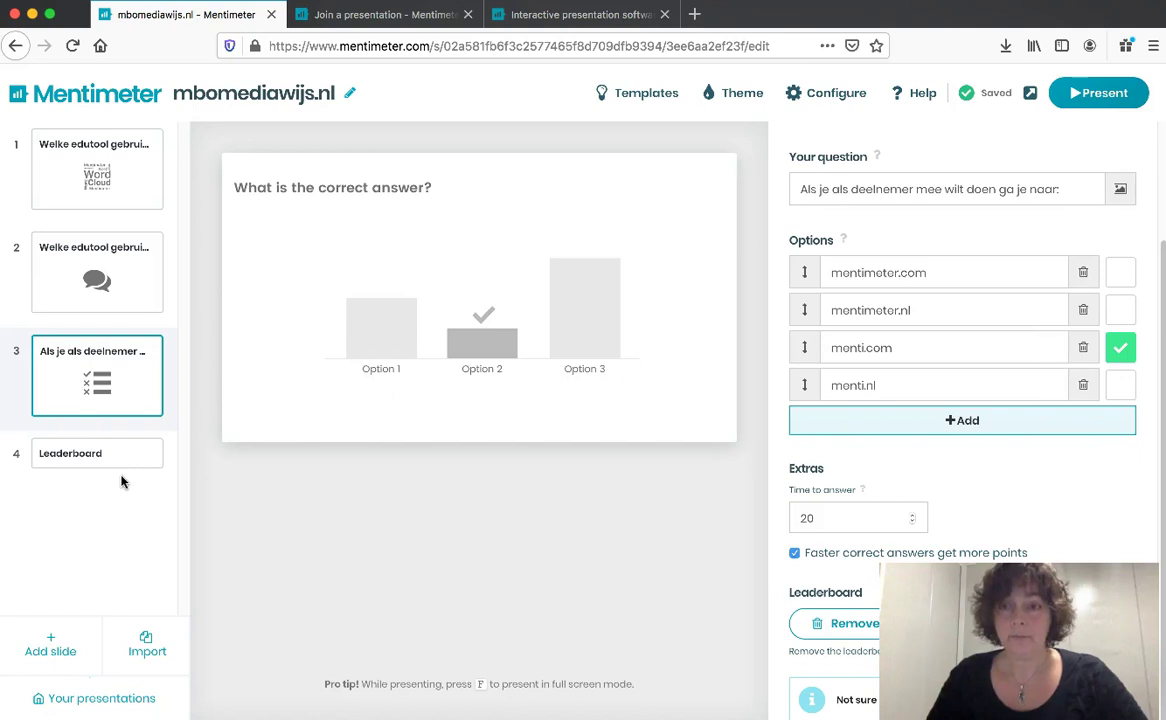
{"action": "left_click", "coordinate": [85, 548]}
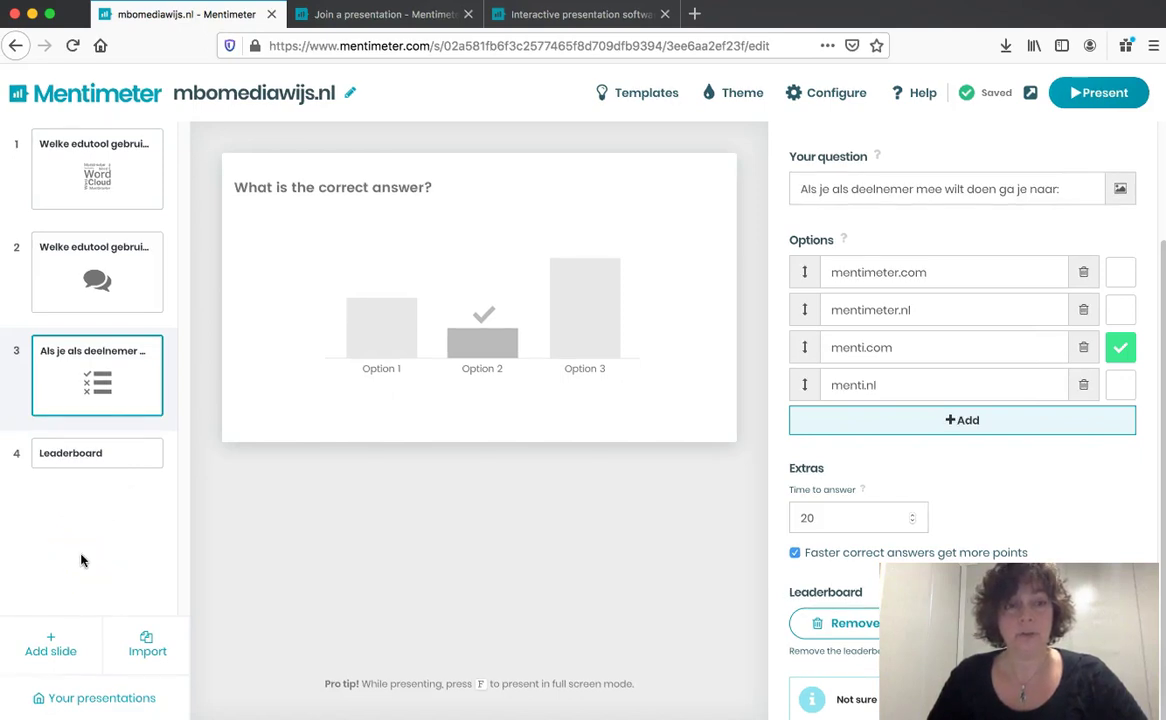
Start presenting from the word cloud slide and check the participants' join page on menti.com
{"action": "left_click", "coordinate": [79, 172]}
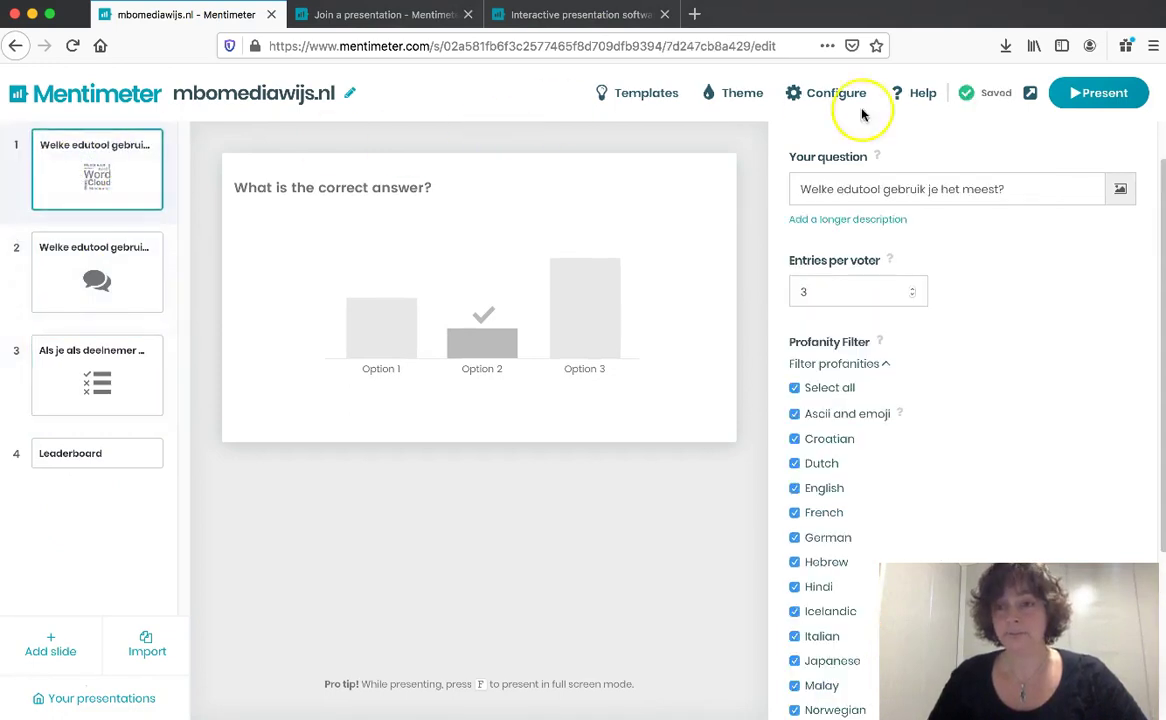
{"action": "left_click", "coordinate": [1096, 97]}
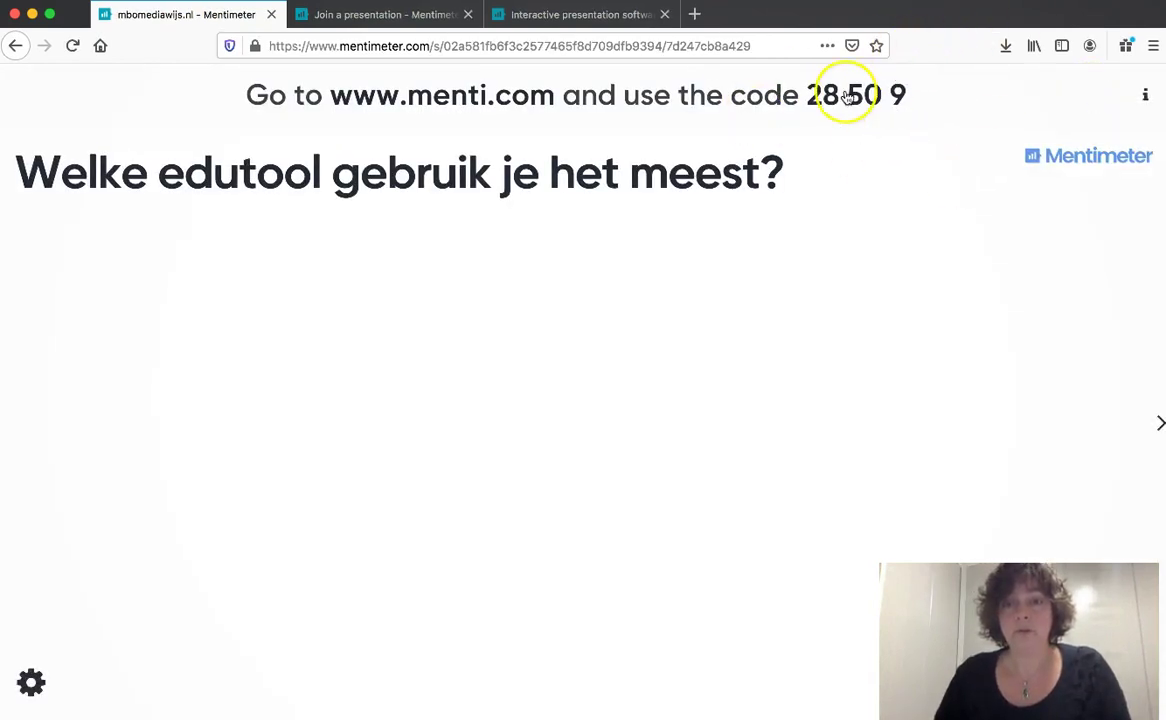
{"action": "left_click", "coordinate": [358, 16]}
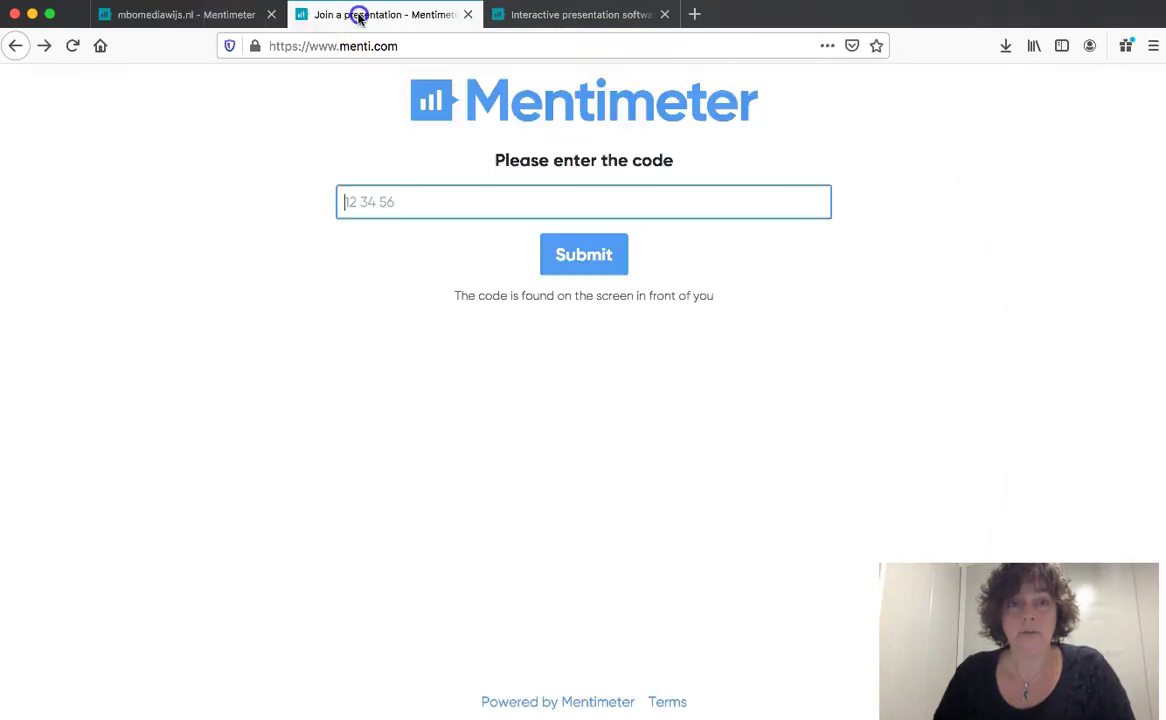
{"action": "left_click", "coordinate": [565, 17]}
{"action": "left_click", "coordinate": [234, 14]}
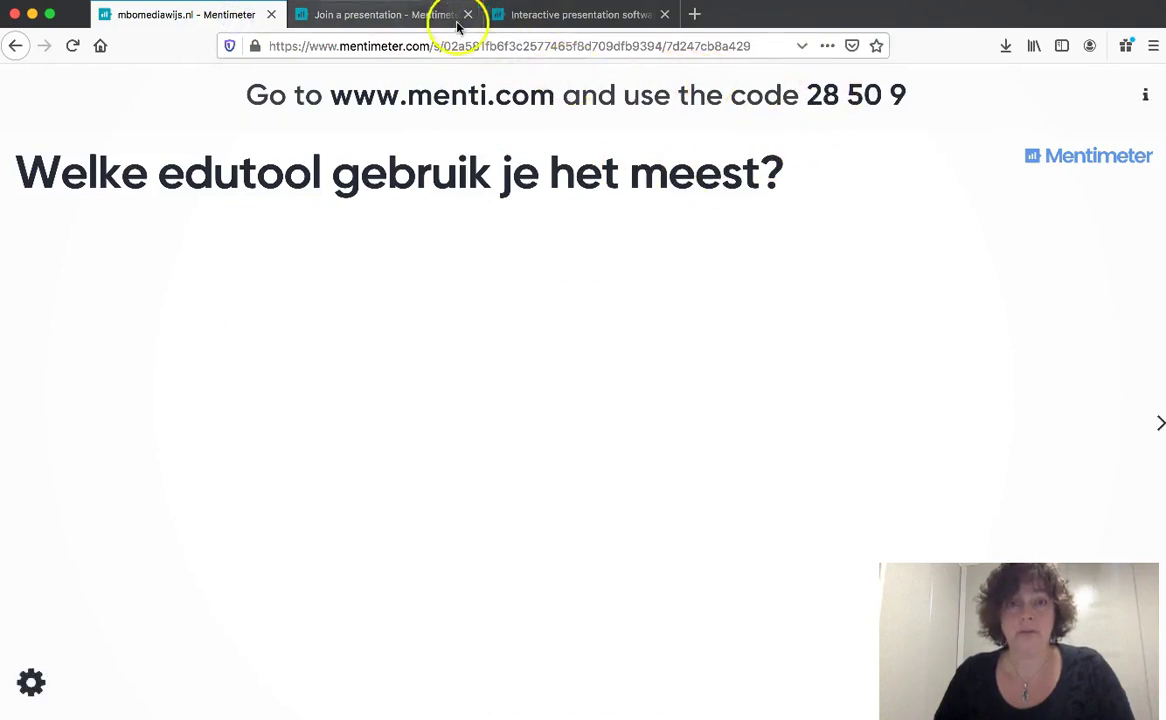
Join the presentation as a participant on menti.com with the displayed join code, and return to the word cloud slide
{"action": "left_click", "coordinate": [425, 14]}
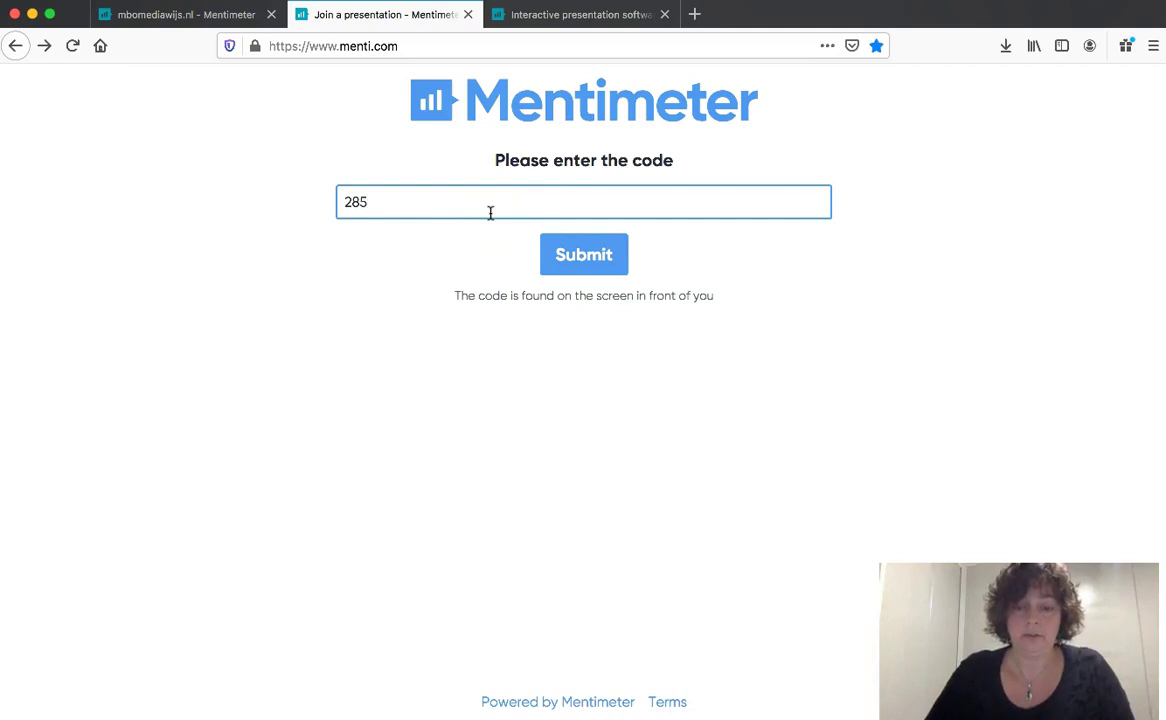
{"action": "left_click", "coordinate": [588, 258]}
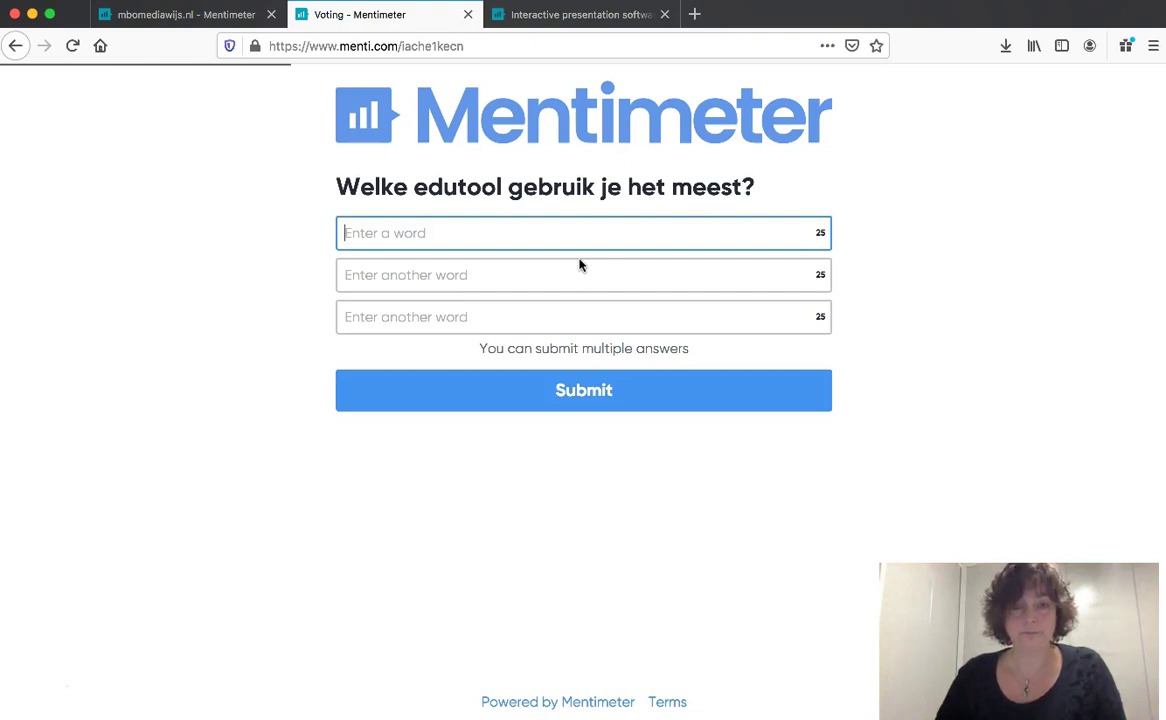
{"action": "left_click", "coordinate": [231, 16]}
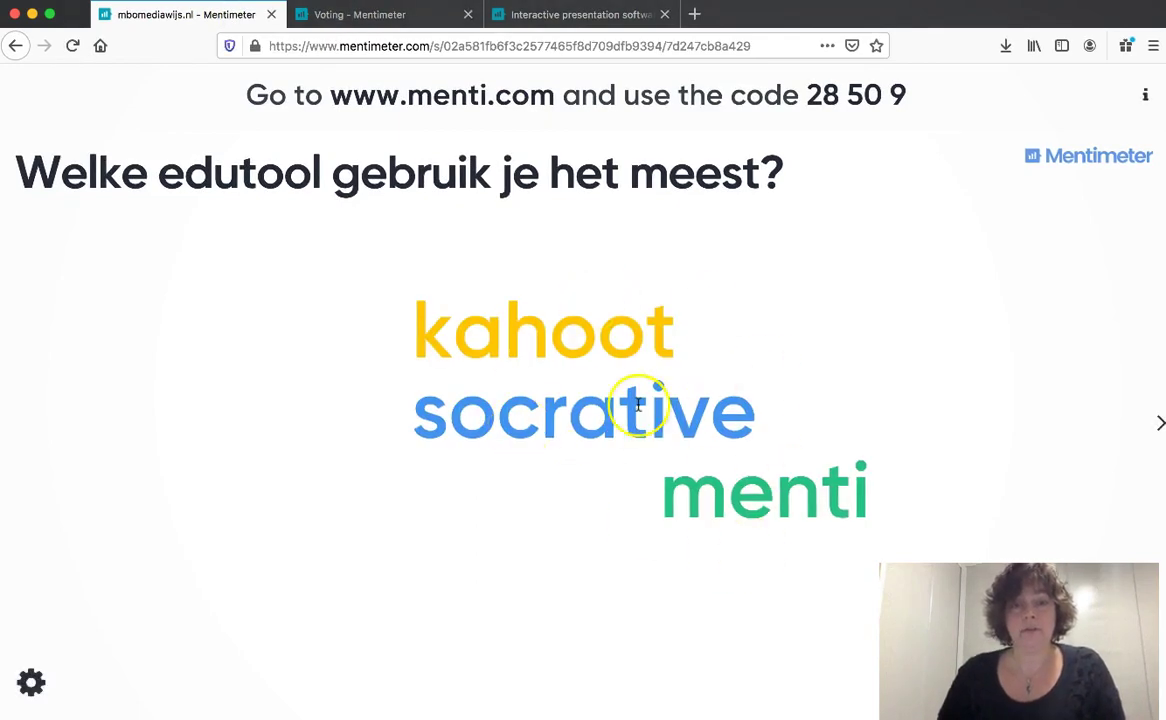
Submit the words kahoot, jhgsdjhgadjh and formative as a participant, and view the word cloud in the presentation
{"action": "left_click", "coordinate": [372, 15]}
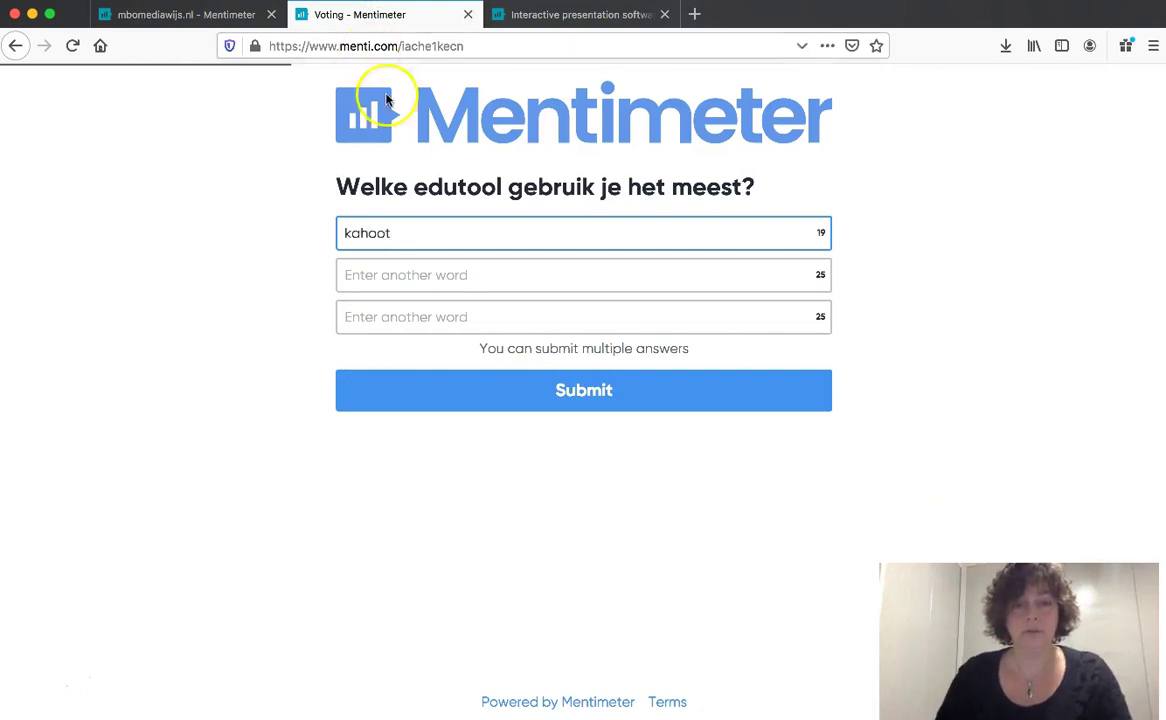
{"action": "left_click", "coordinate": [411, 275]}
{"action": "type", "text": "jhgsdjhgadjh"}
{"action": "left_click", "coordinate": [429, 316]}
{"action": "type", "text": "formative"}
{"action": "left_click", "coordinate": [517, 397]}
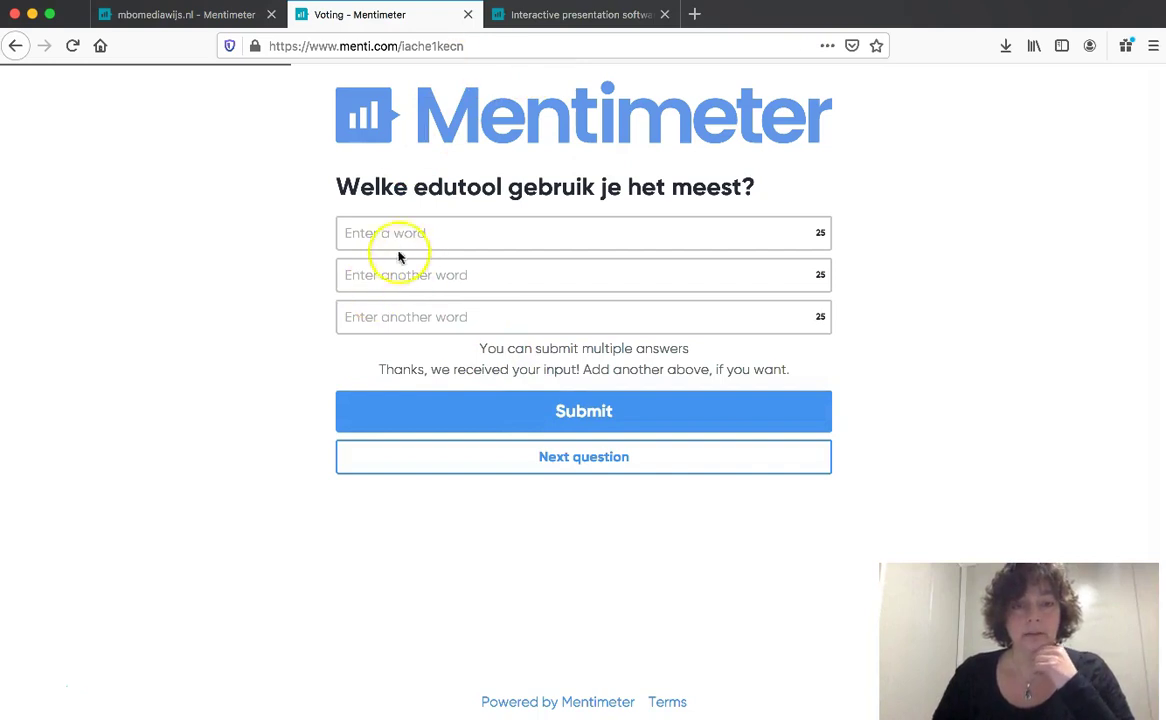
{"action": "left_click", "coordinate": [135, 16]}
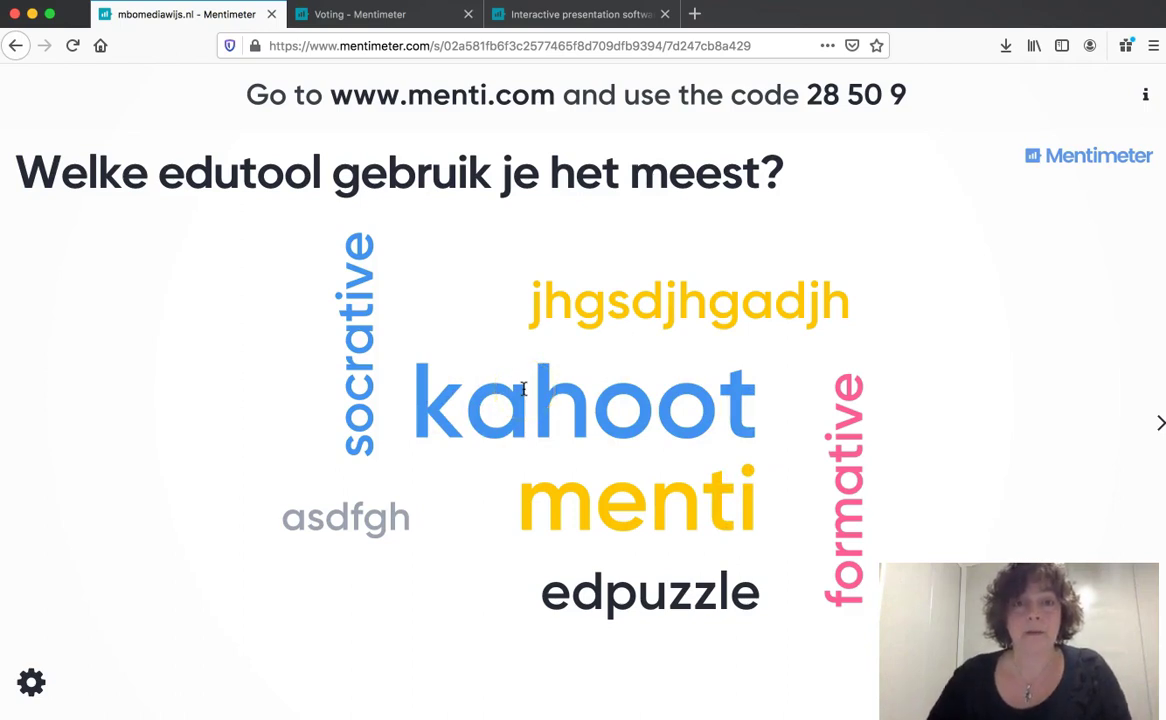
Continue to the next question on the participant page and join the quiz under the nickname "ik"
{"action": "left_click", "coordinate": [366, 14]}
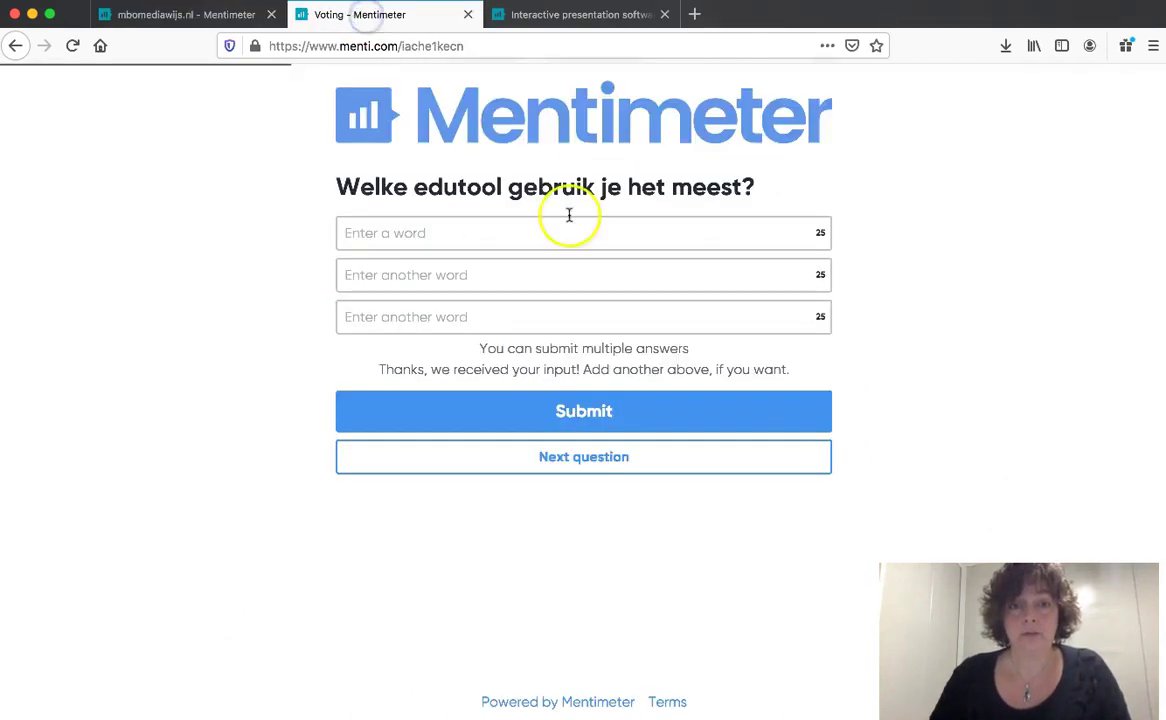
{"action": "left_click", "coordinate": [599, 459]}
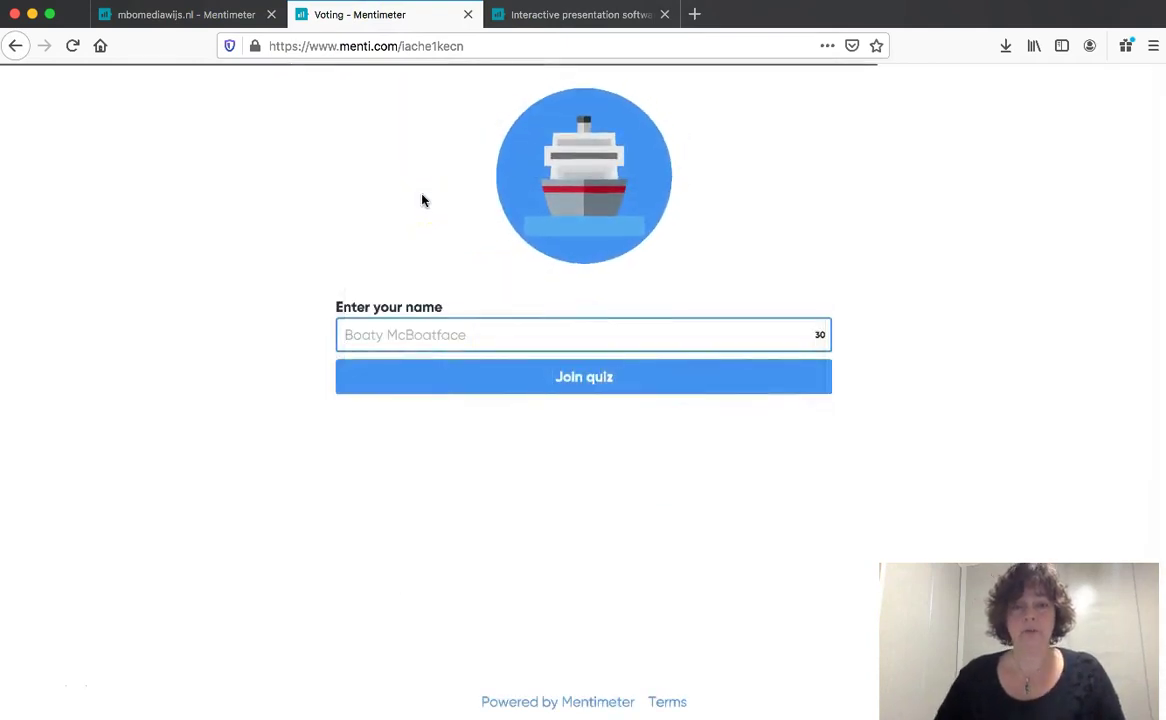
{"action": "left_click", "coordinate": [408, 335]}
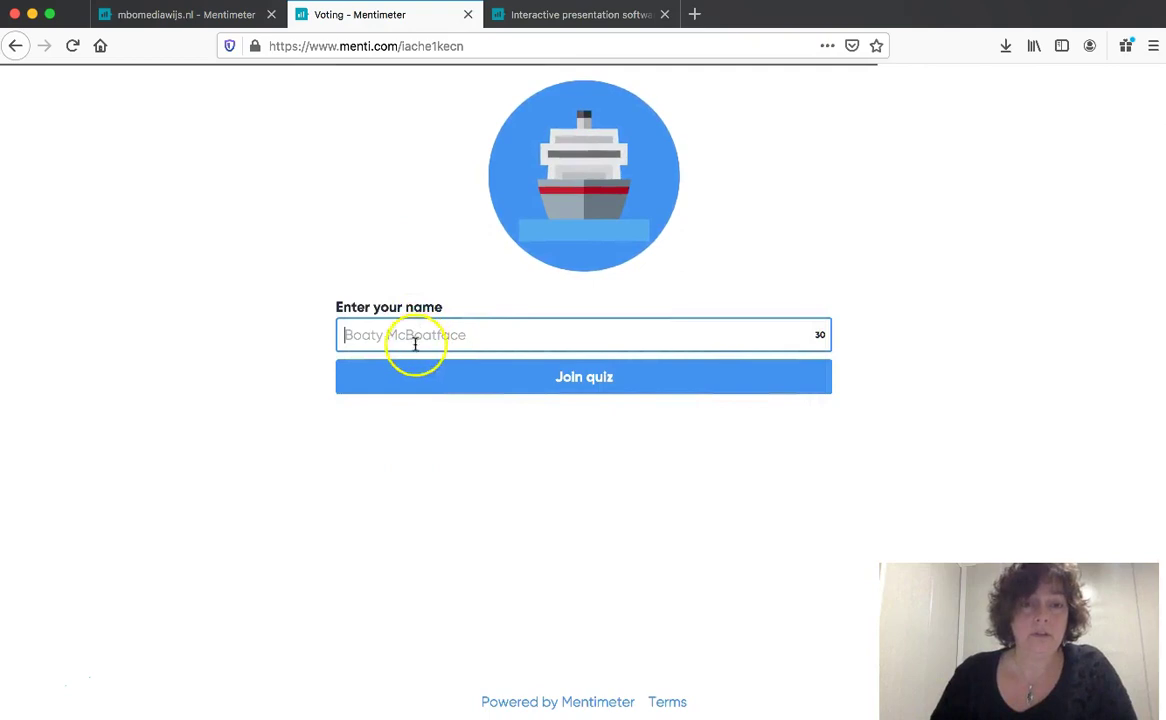
{"action": "type", "text": "ik"}
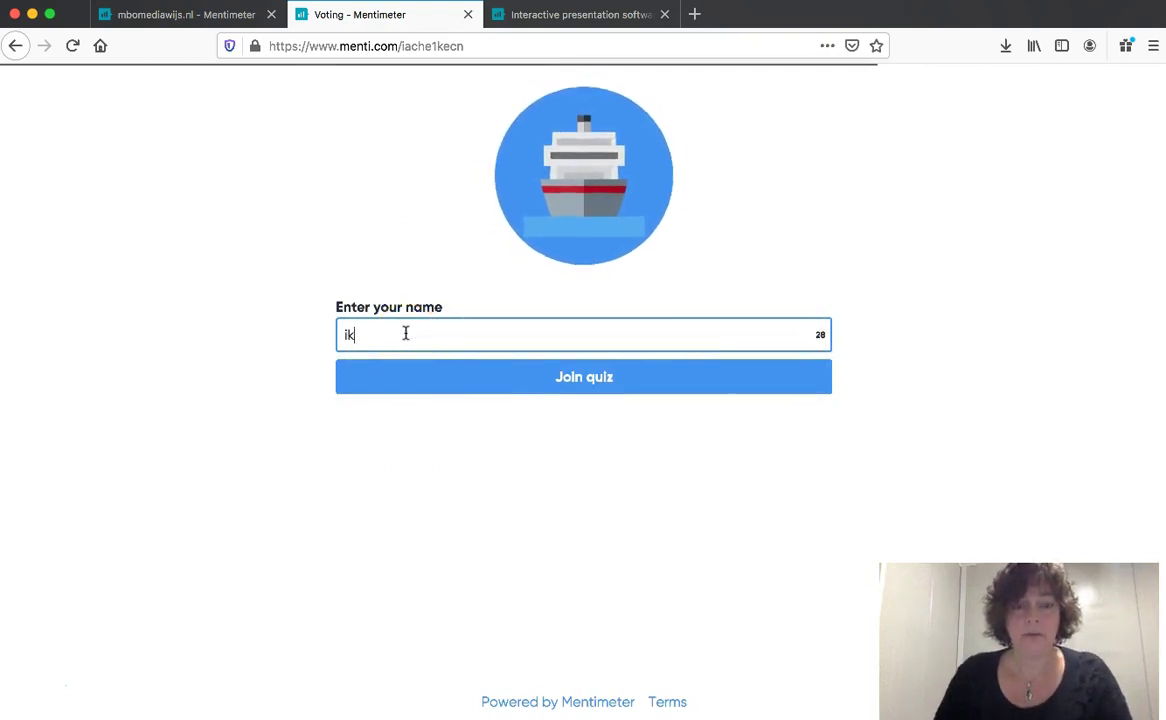
{"action": "left_click", "coordinate": [575, 370]}
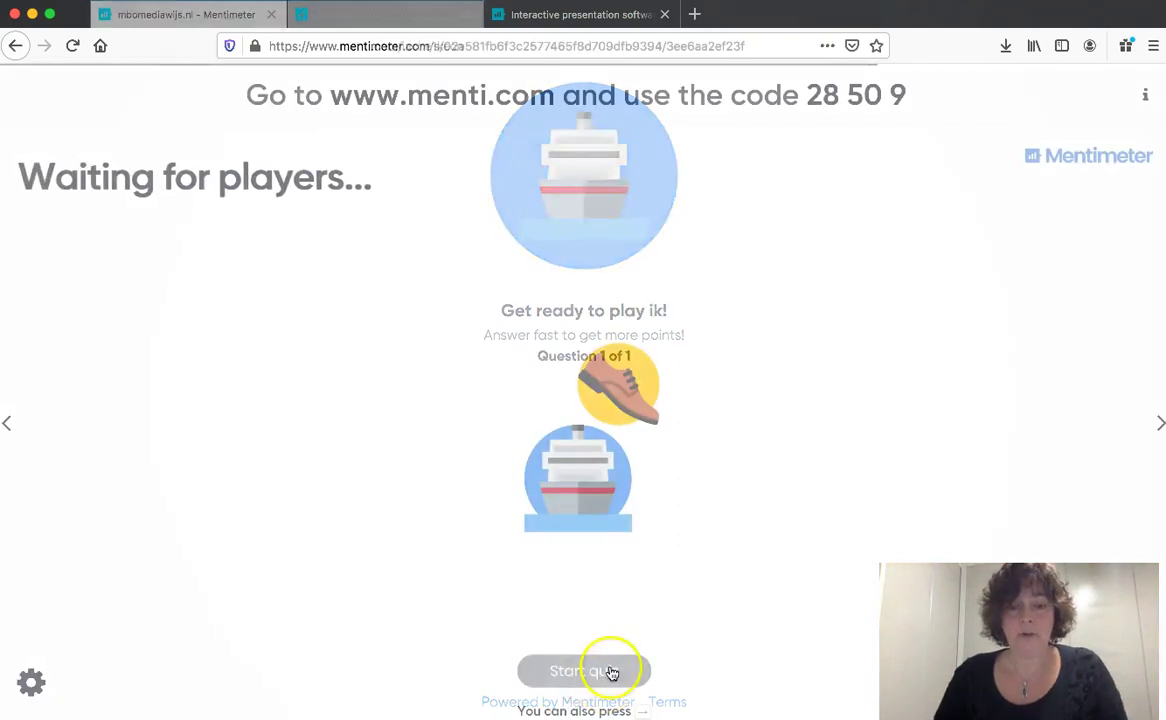
Start the quiz from the presentation, answer mentimeter.nl as the participant, and return to the quiz slide
{"action": "left_click", "coordinate": [574, 670]}
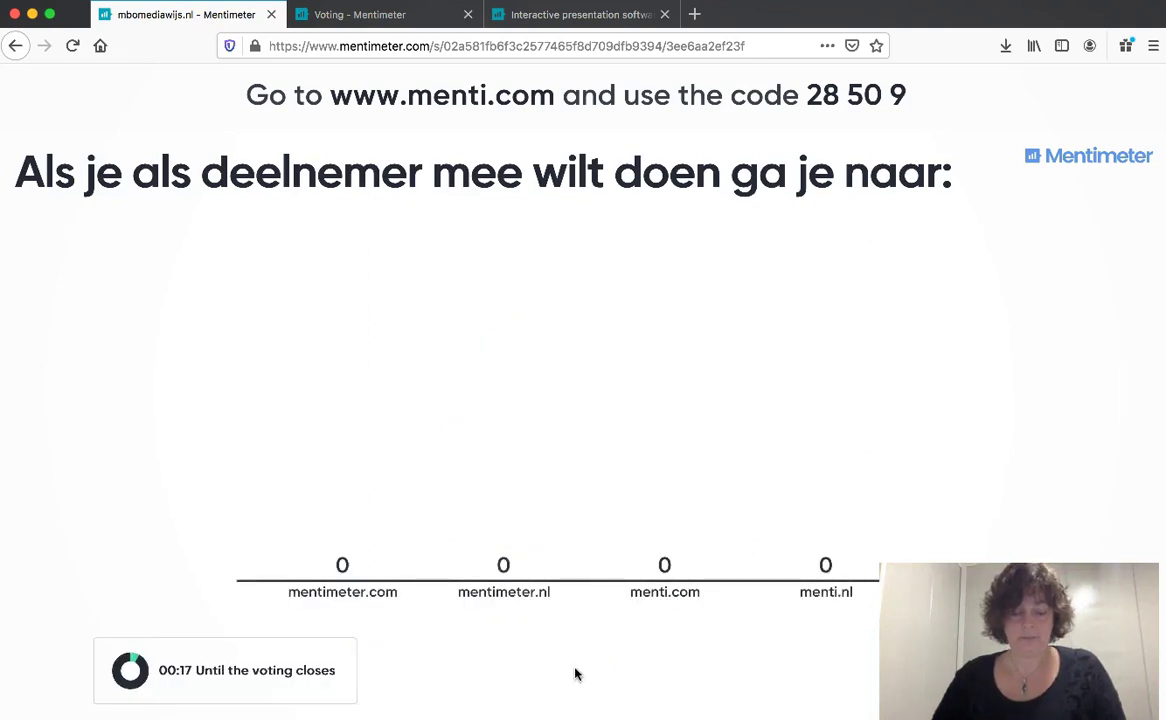
{"action": "left_click", "coordinate": [390, 15]}
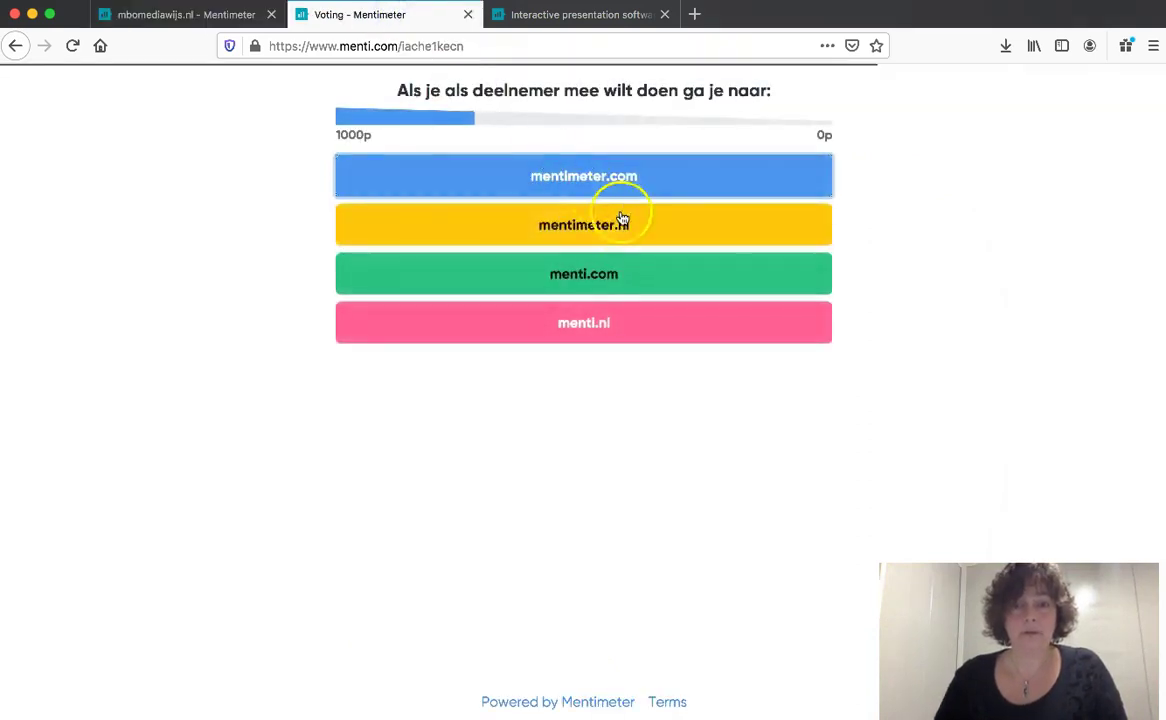
{"action": "left_click", "coordinate": [573, 226]}
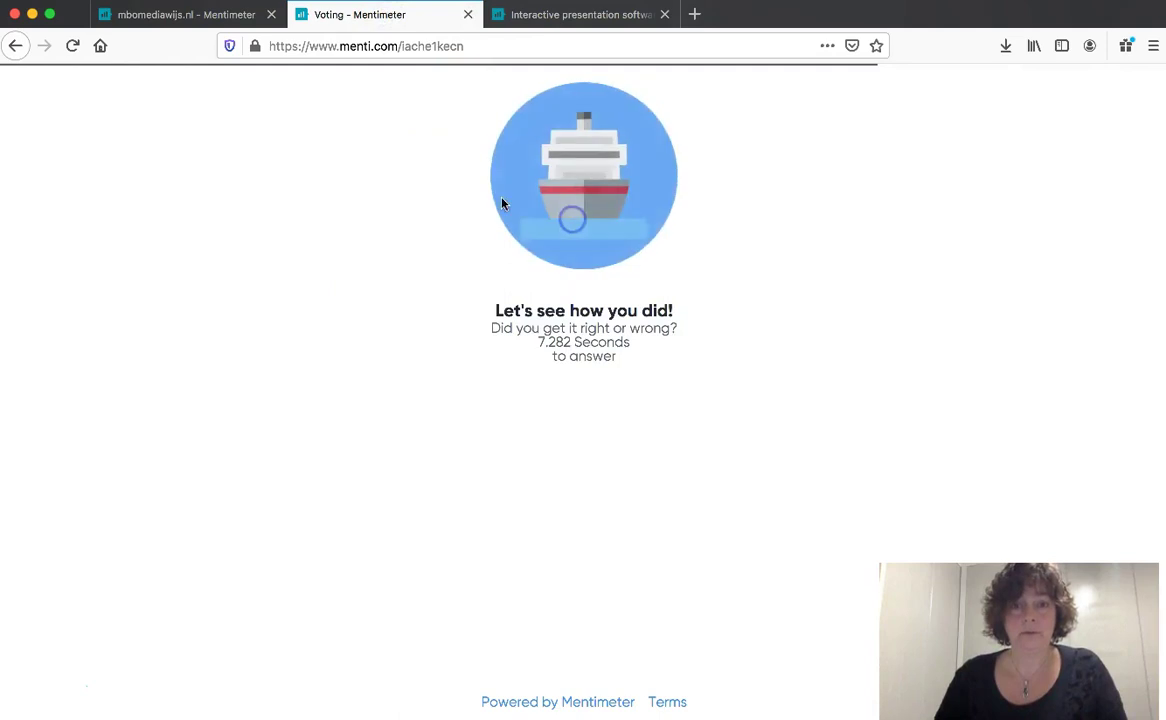
{"action": "left_click", "coordinate": [193, 16]}
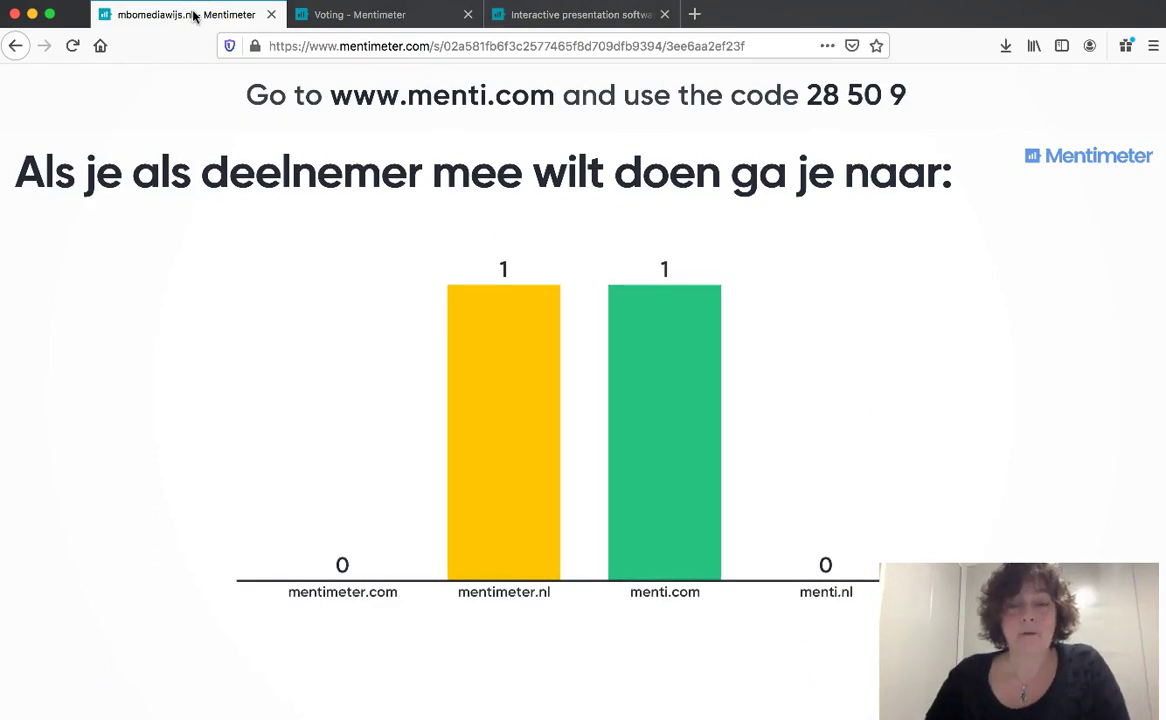
Reveal the correct quiz answer and advance the presentation to the leaderboard
{"action": "key", "text": "c"}
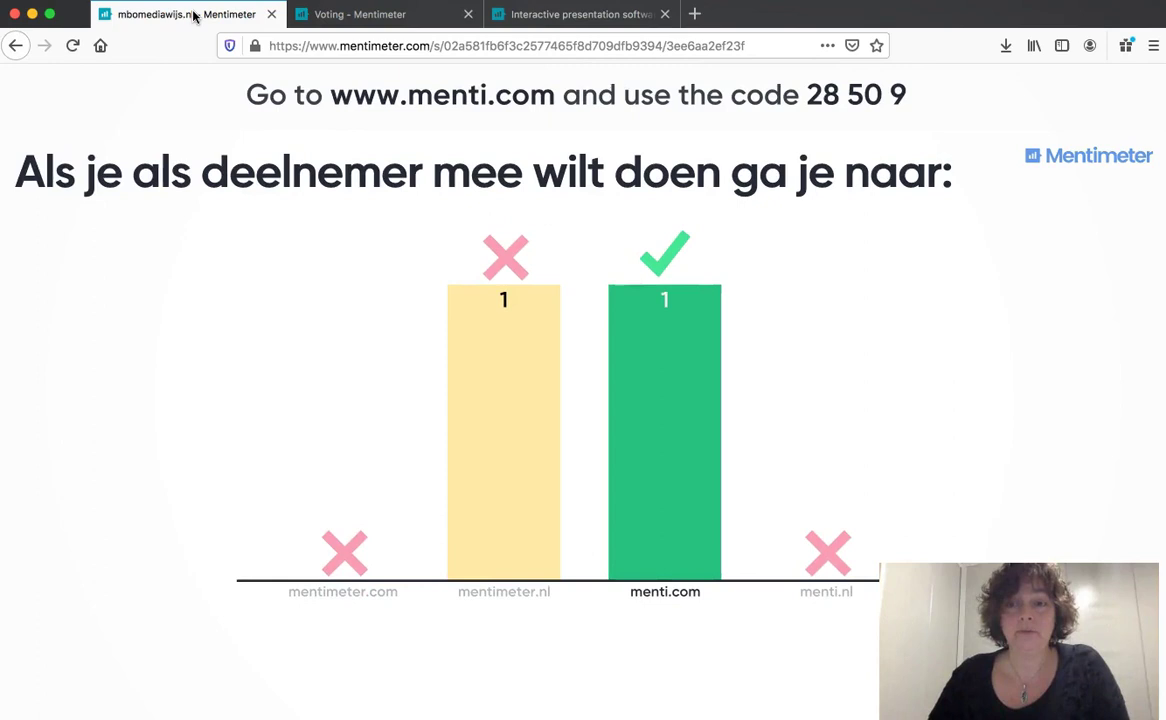
{"action": "left_click", "coordinate": [1155, 423]}
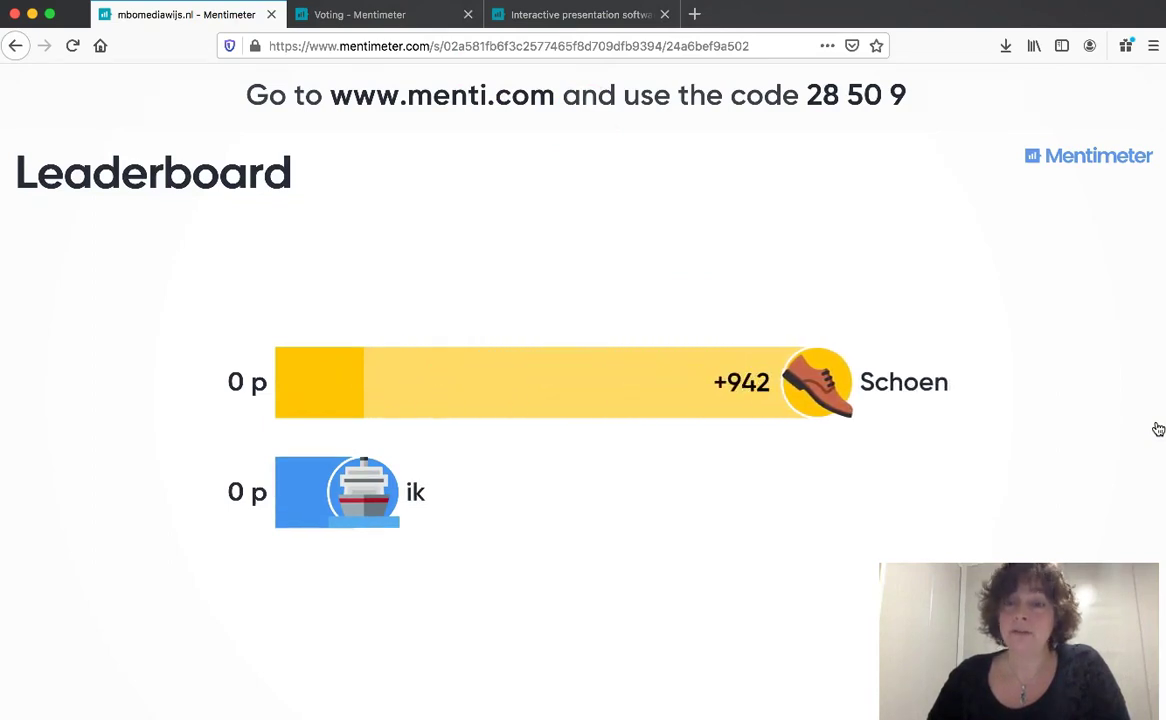
{"action": "left_click", "coordinate": [1139, 423]}
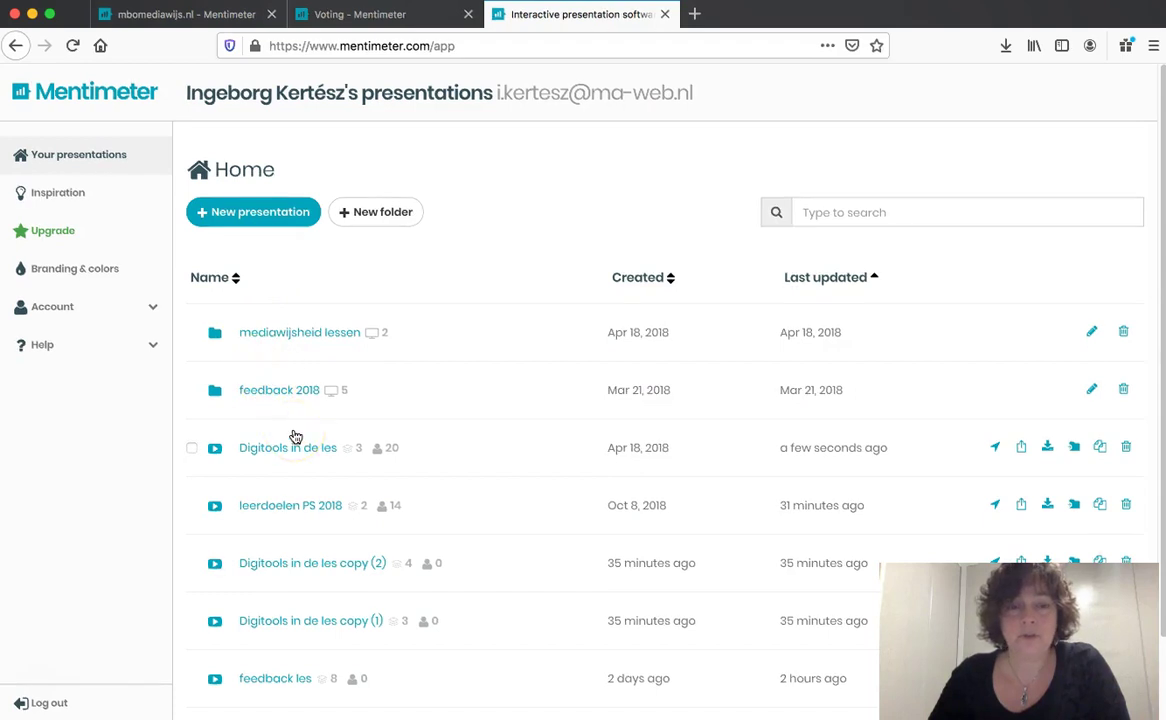
Look through the presentations overview and examine the sharing, results export and Mentimote options for leerdoelen PS 2018
{"action": "scroll", "coordinate": [296, 437], "scroll_direction": "down", "scroll_amount": 3}
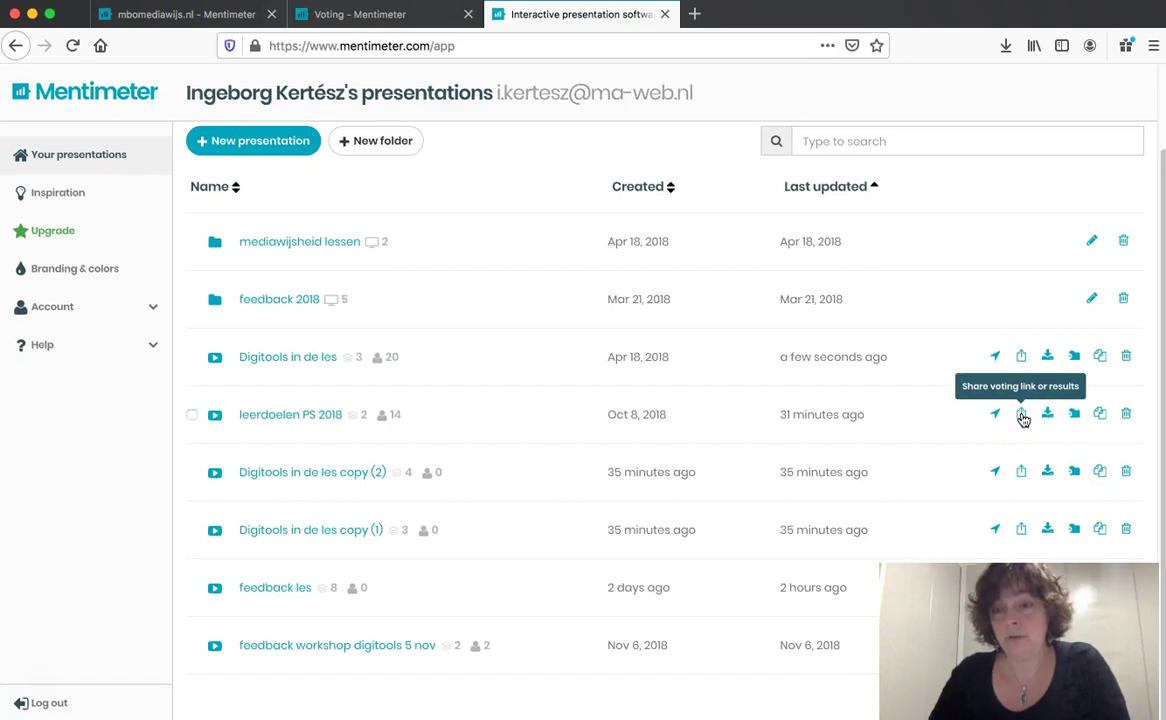
{"action": "left_click", "coordinate": [1044, 417]}
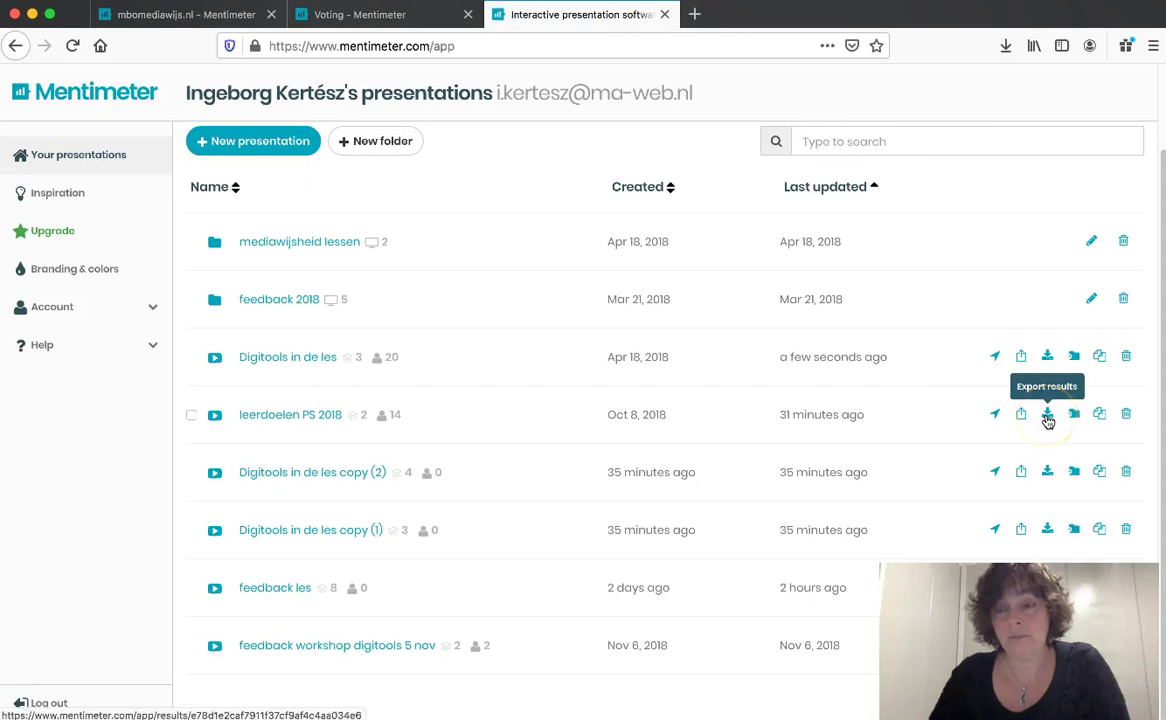
{"action": "left_click", "coordinate": [1048, 417]}
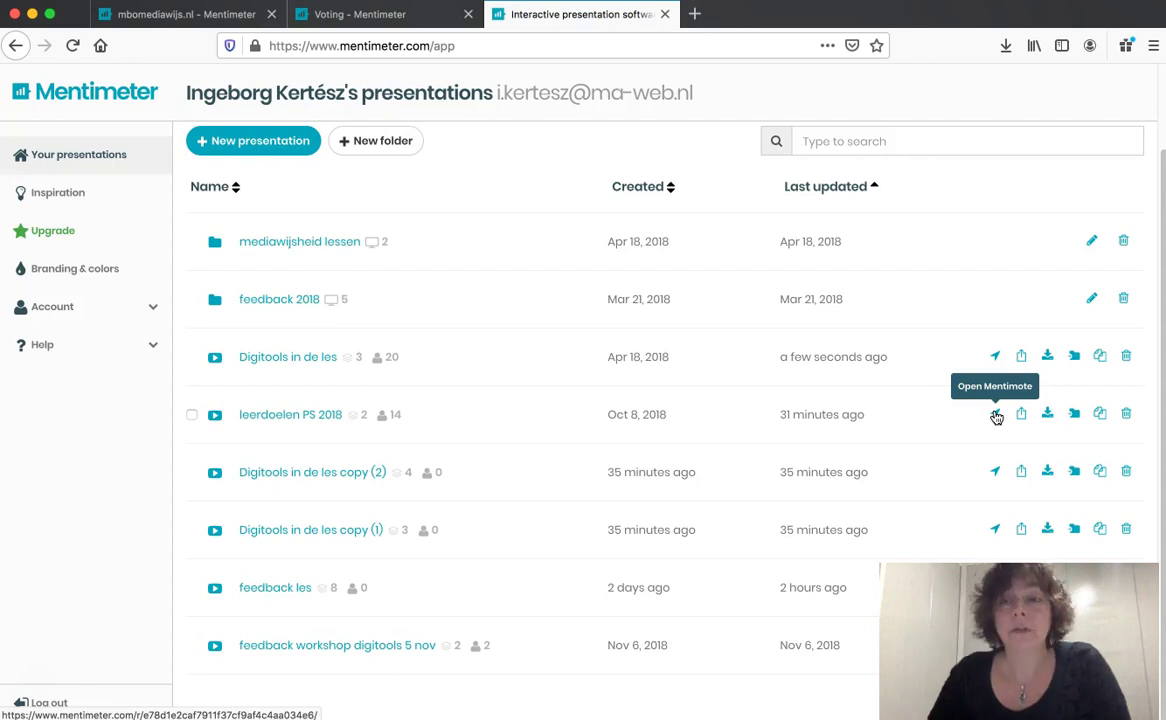
{"action": "left_click", "coordinate": [777, 359]}
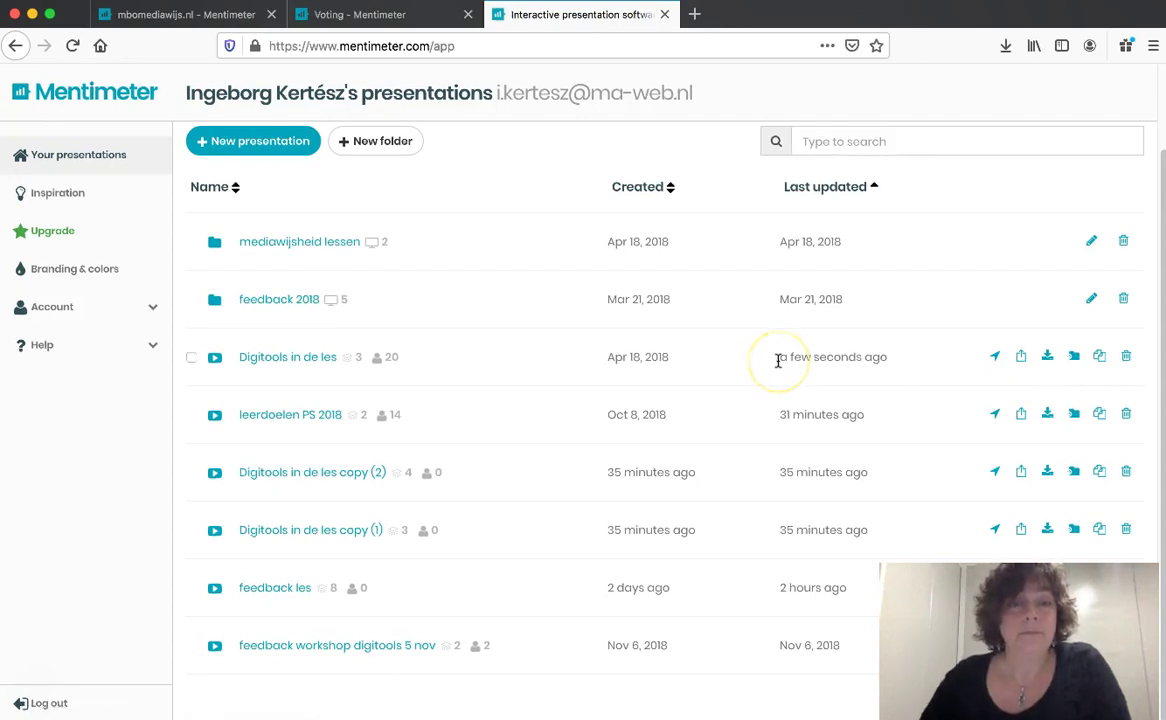